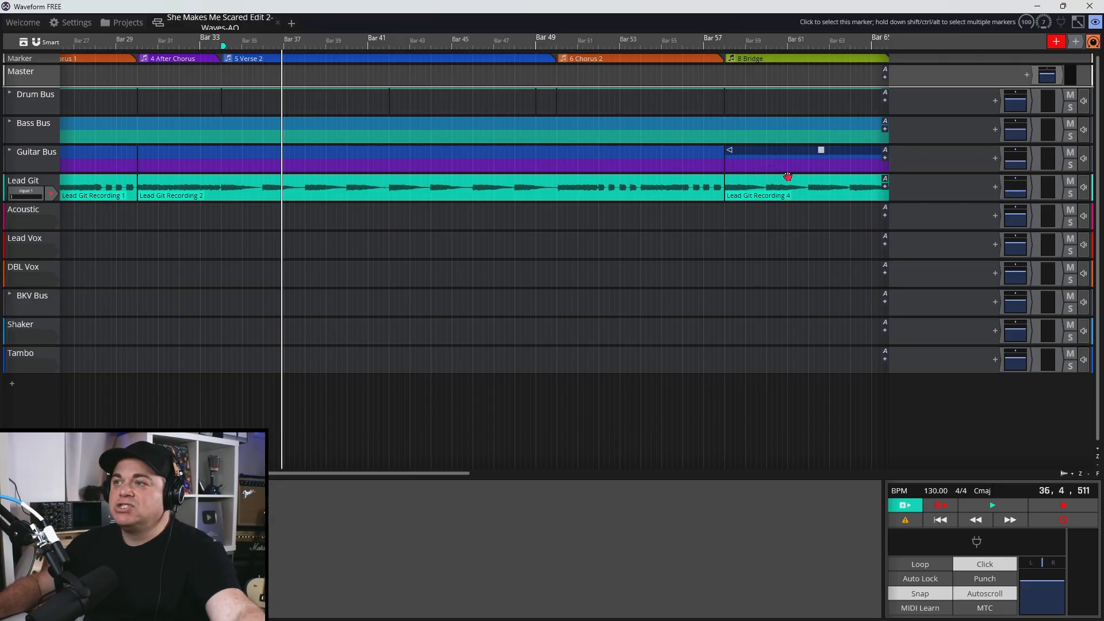
# Insert the recently used Curves AQ Stereo plugin on the Drum Bus.
pyautogui.click(996, 100)
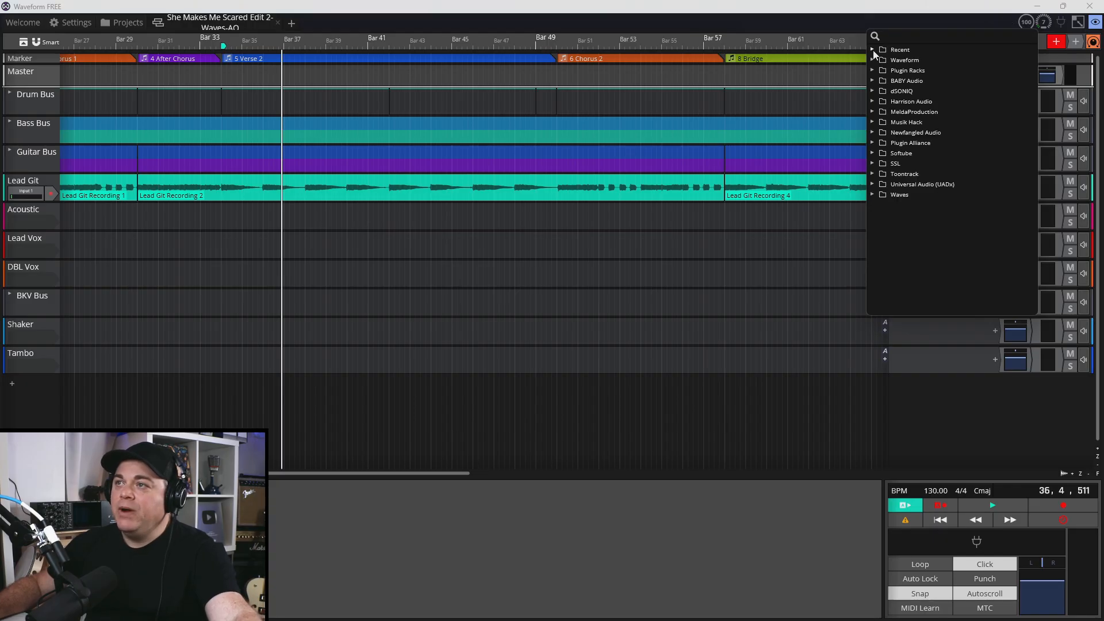
pyautogui.click(873, 50)
pyautogui.click(925, 133)
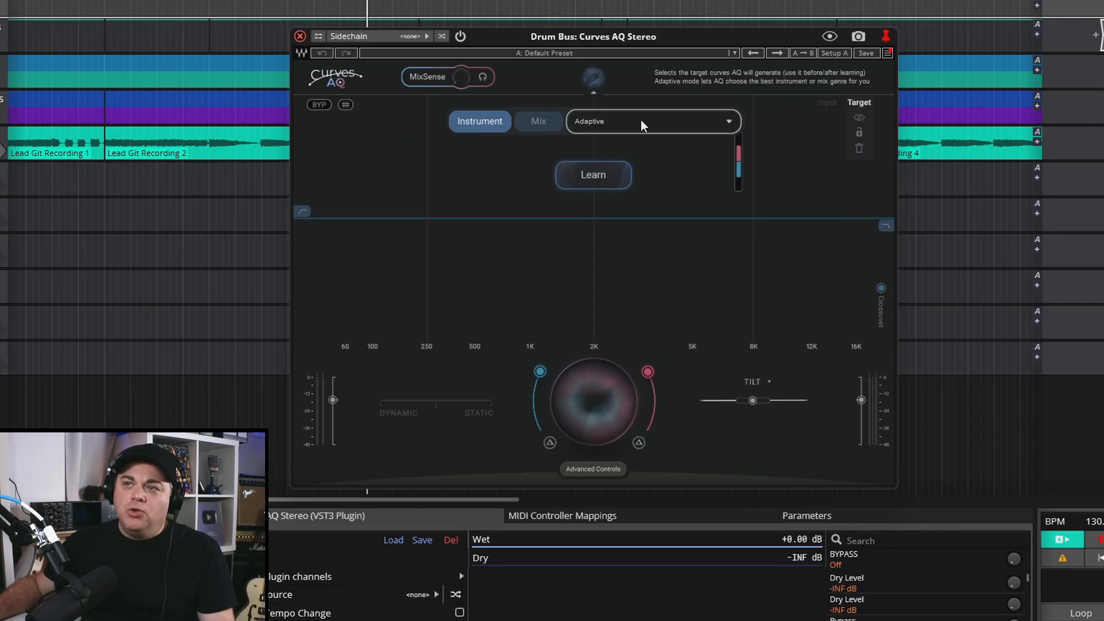
# Set the Drum Bus plugin's instrument target to Acoustic Drum Set and run Learn on the drums.
pyautogui.click(724, 126)
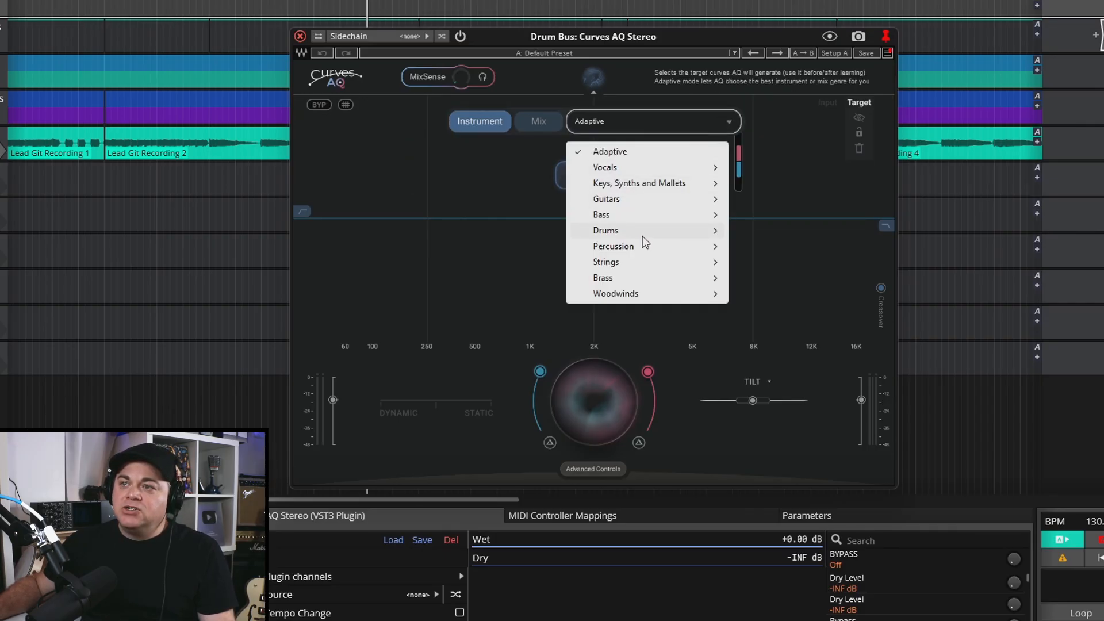
pyautogui.moveTo(653, 237)
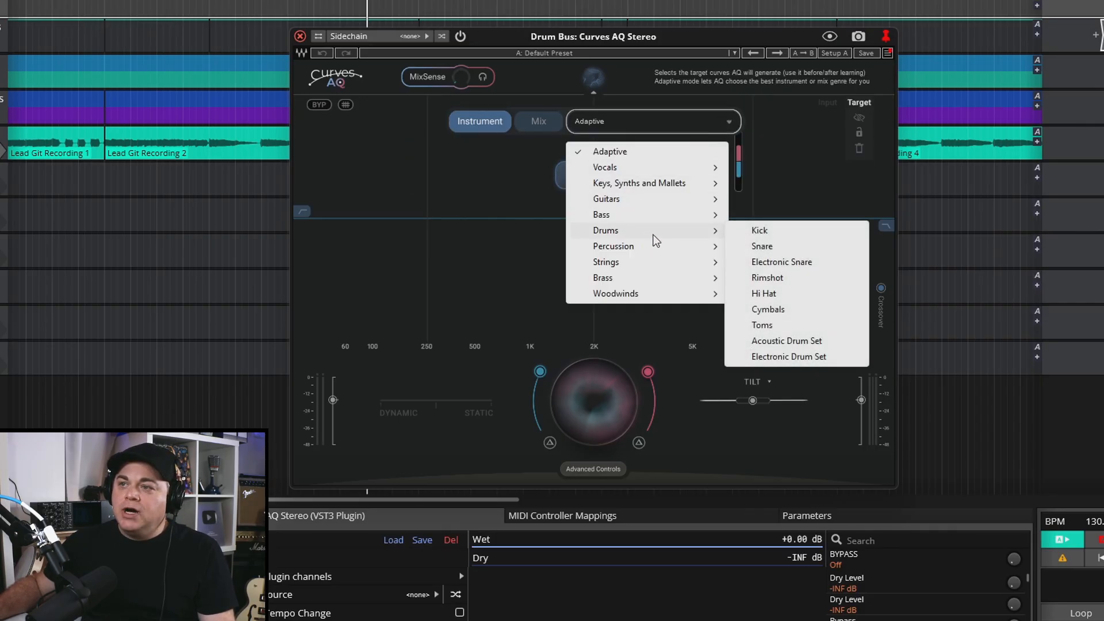
pyautogui.click(815, 342)
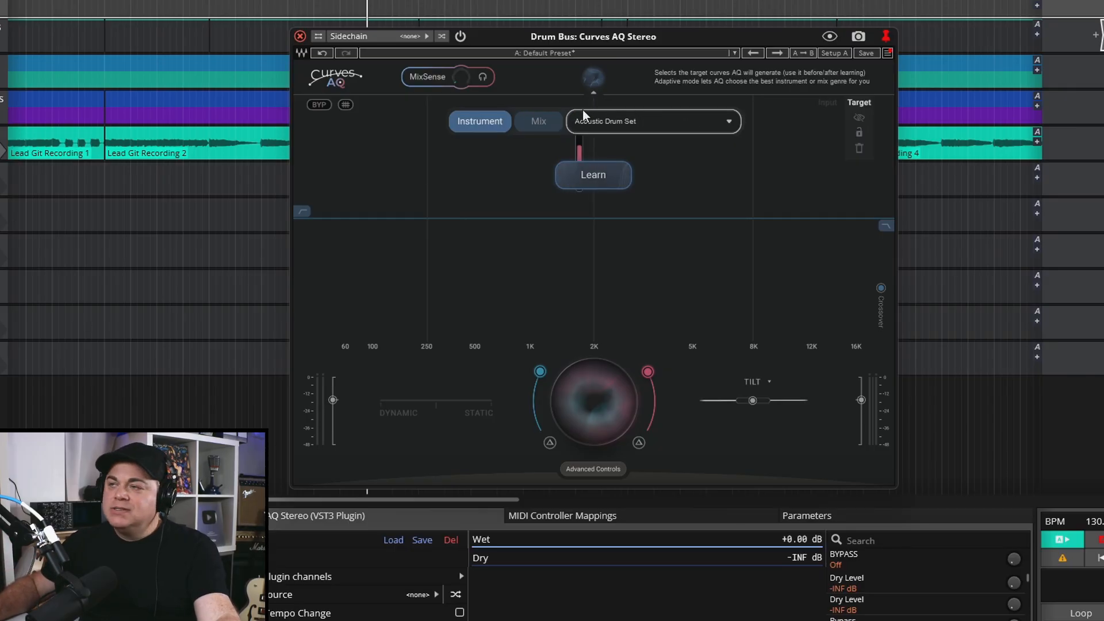
pyautogui.click(594, 167)
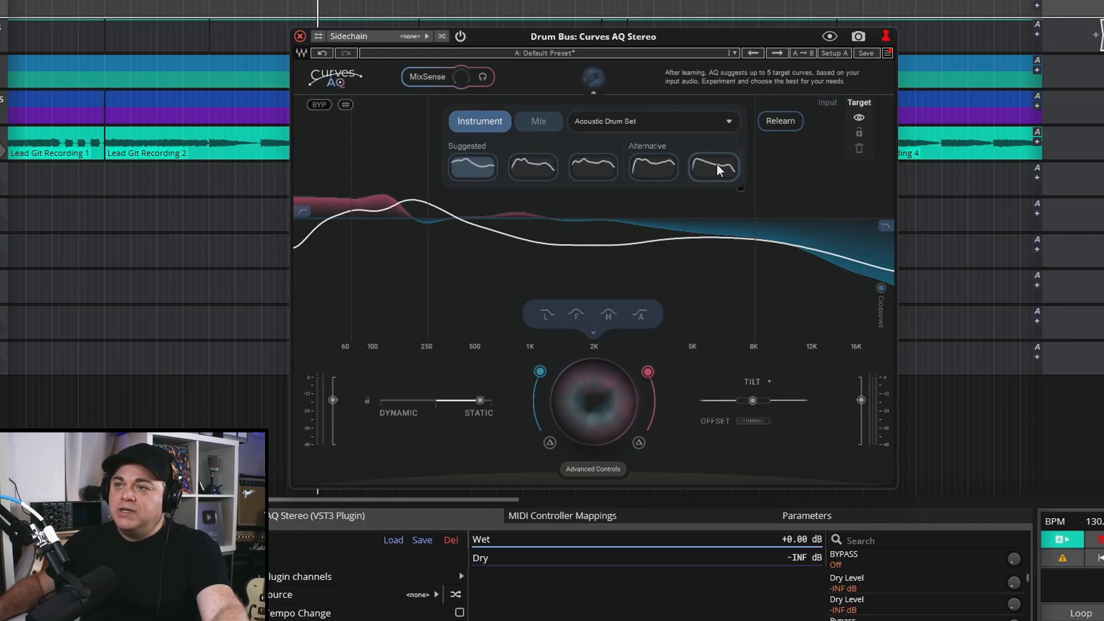
# Audition the suggested and alternative target curves on the drums and settle on the first suggested curve.
pyautogui.click(526, 170)
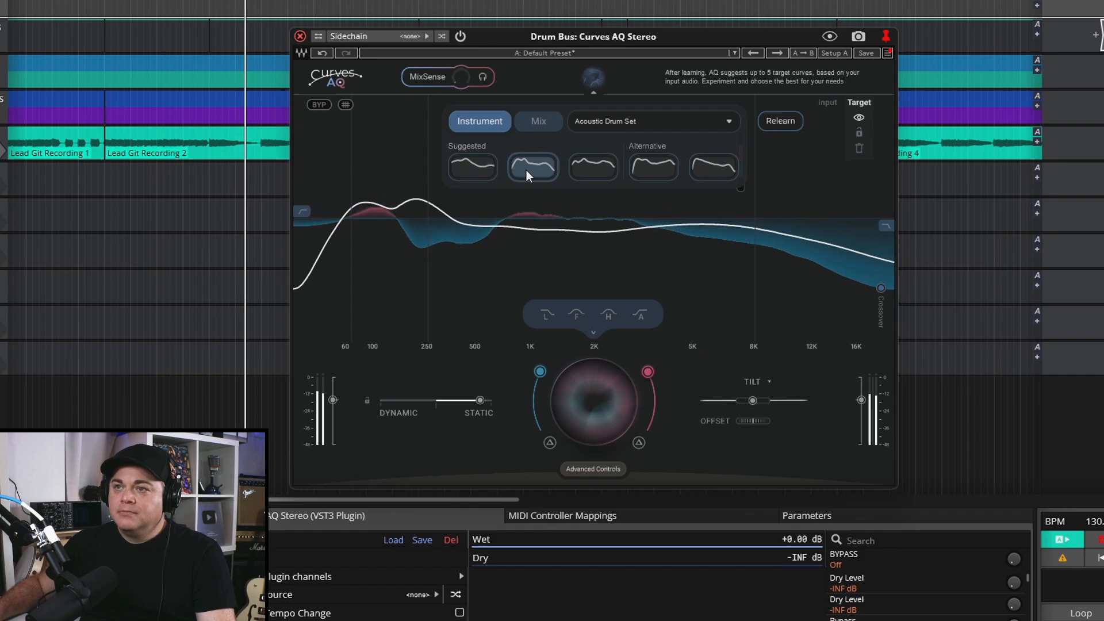
pyautogui.click(578, 169)
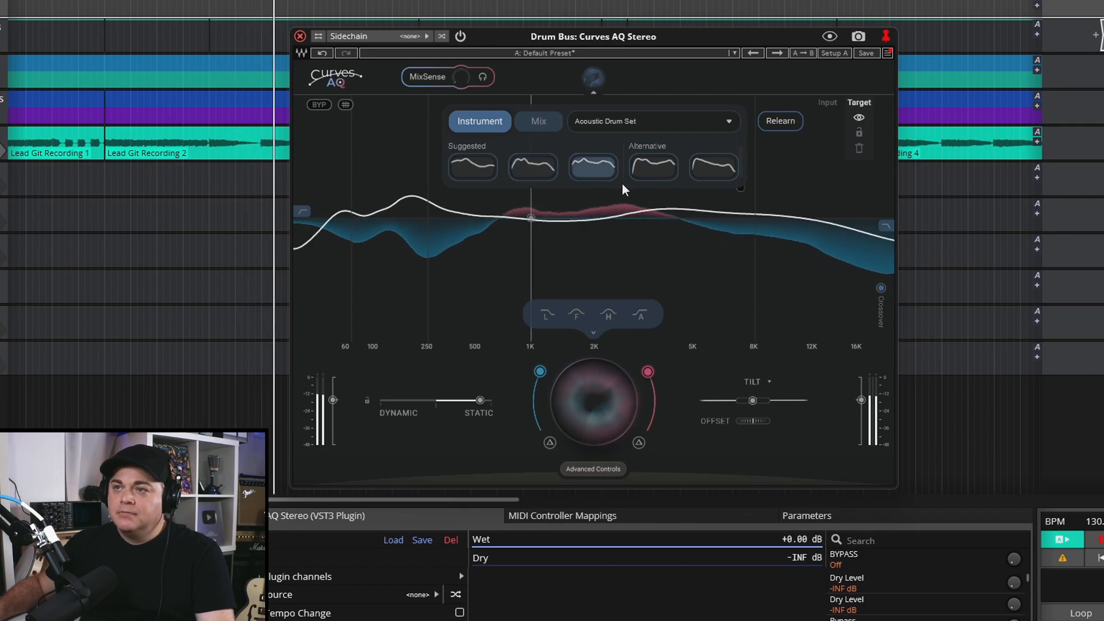
pyautogui.click(659, 158)
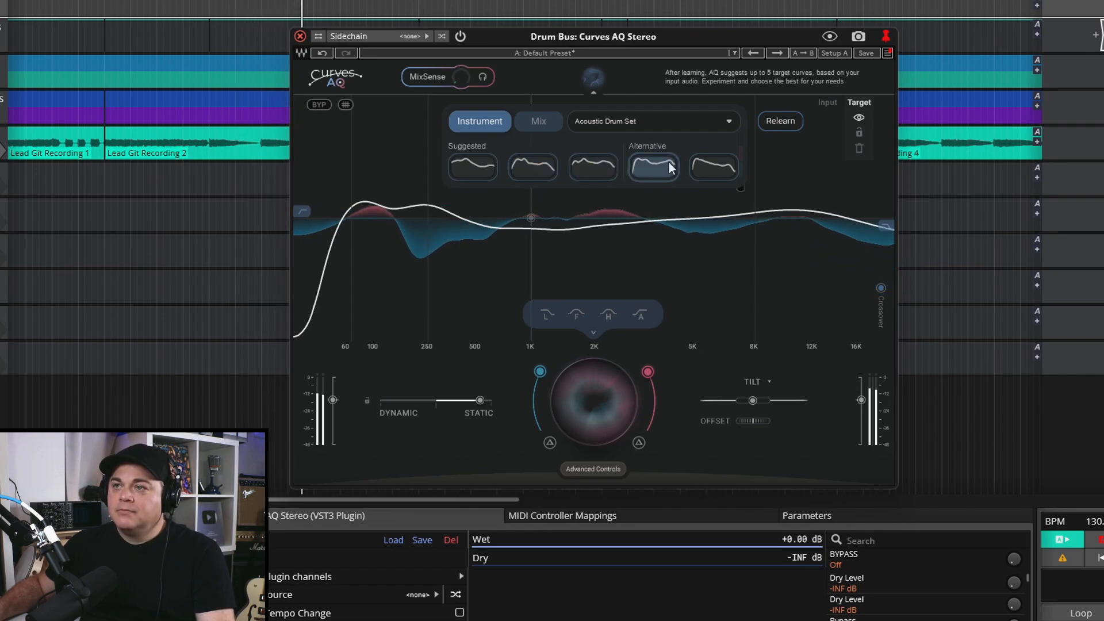
pyautogui.click(700, 161)
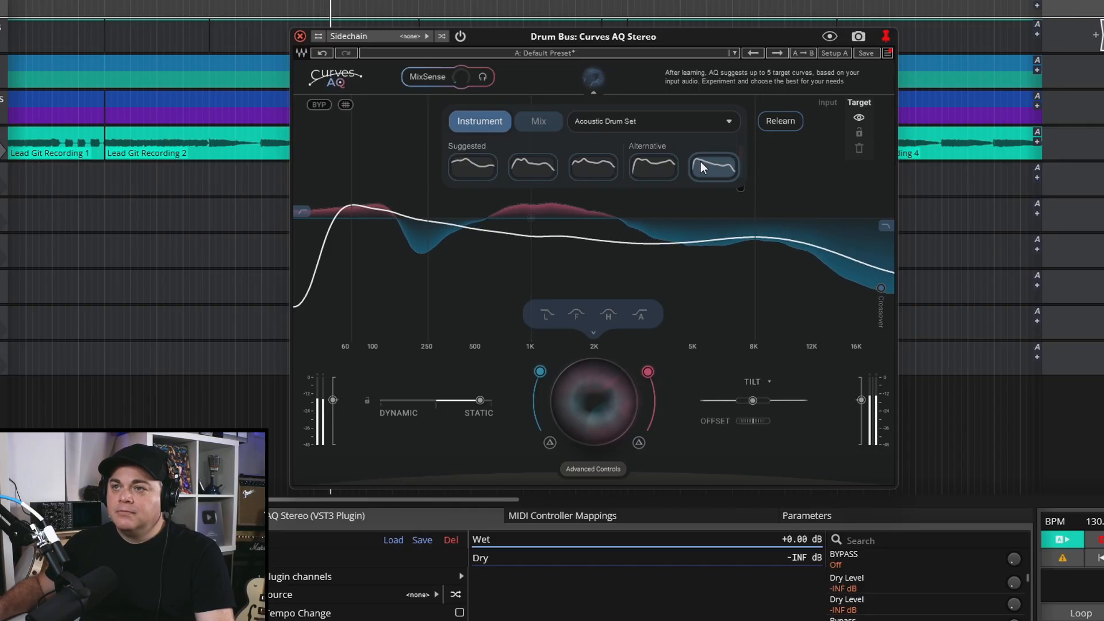
pyautogui.click(551, 165)
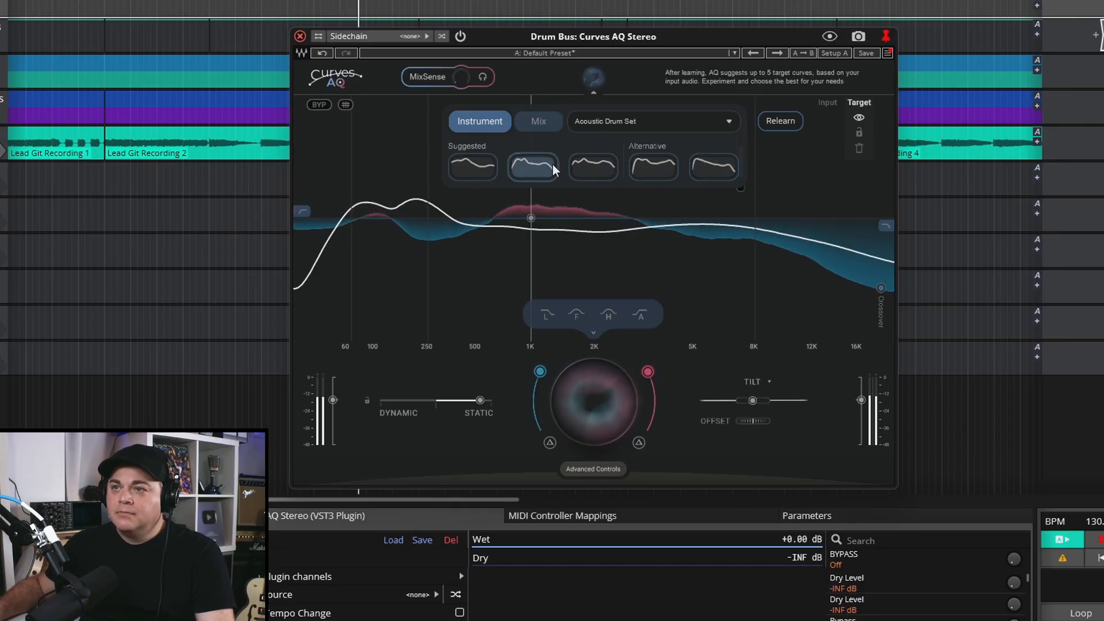
pyautogui.click(478, 168)
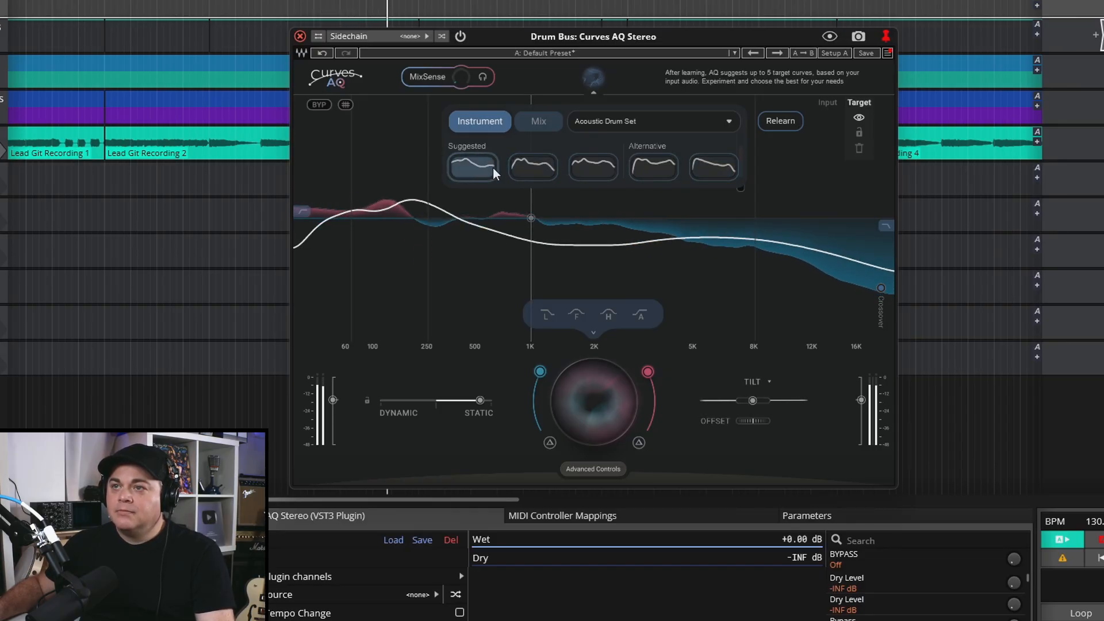
pyautogui.click(523, 167)
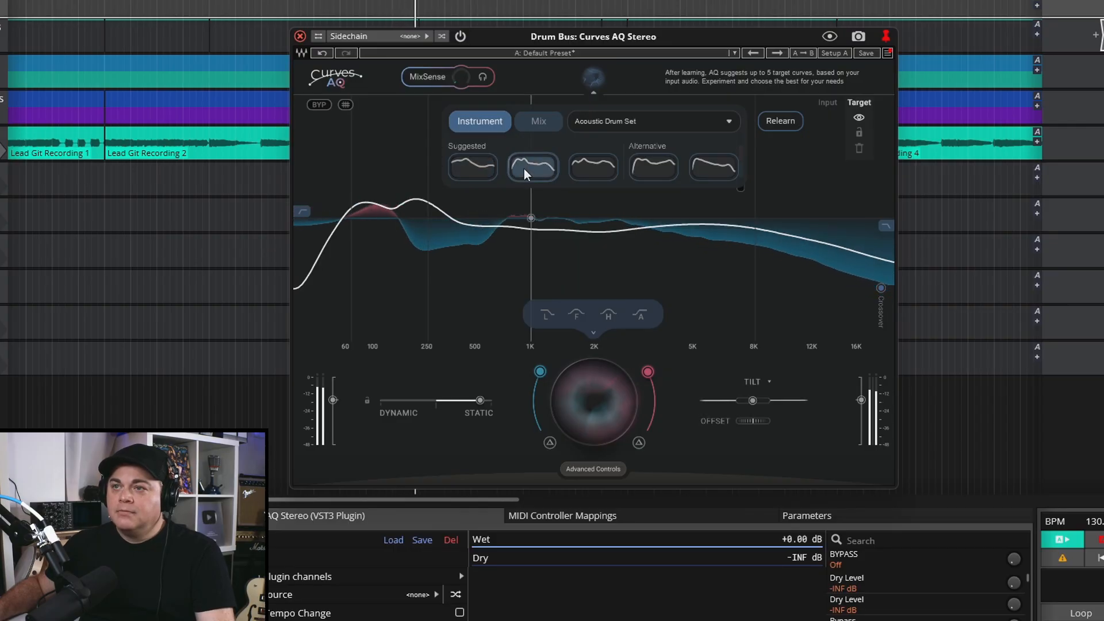
pyautogui.click(478, 164)
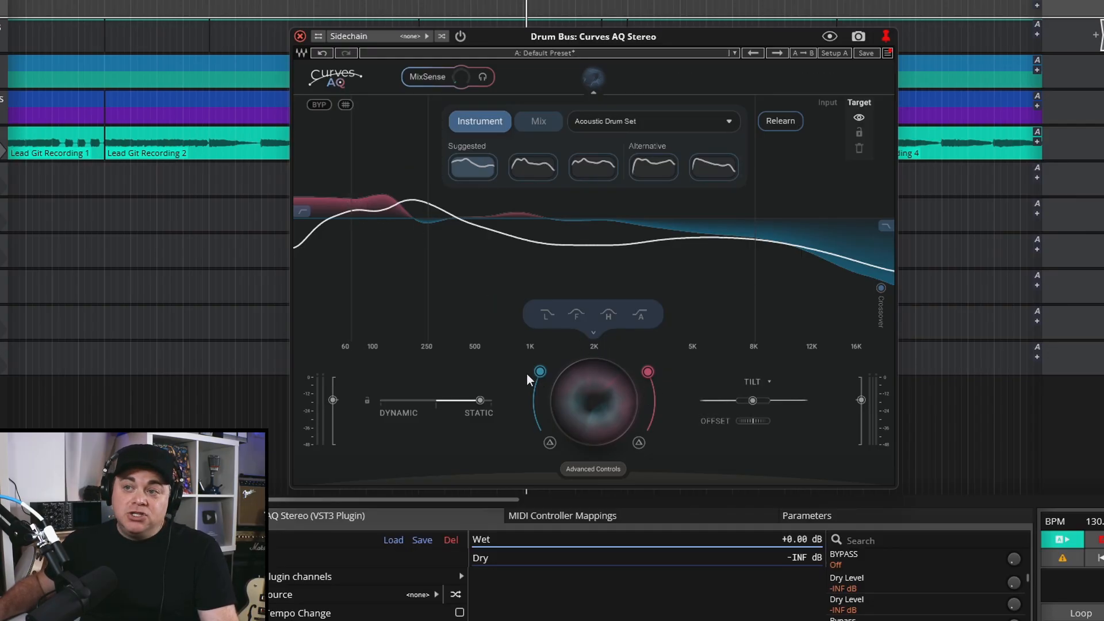
# Try reducing the drum plugin's frequency-cut mix to 40 and restore it to full.
pyautogui.moveTo(540, 371); pyautogui.dragTo(533, 407)
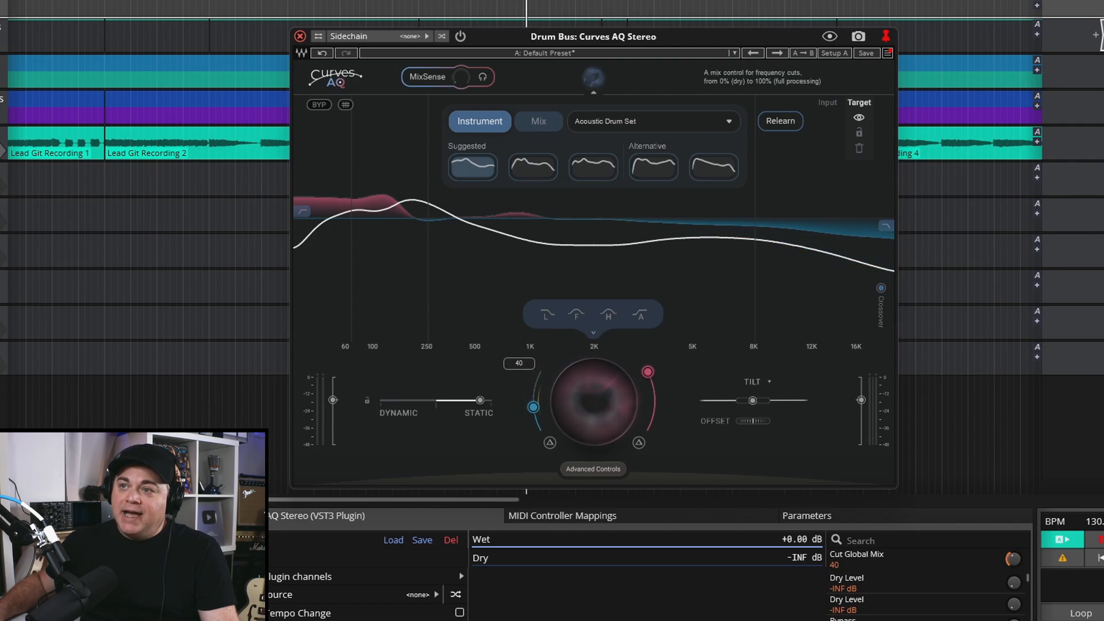
pyautogui.moveTo(533, 405); pyautogui.dragTo(539, 371)
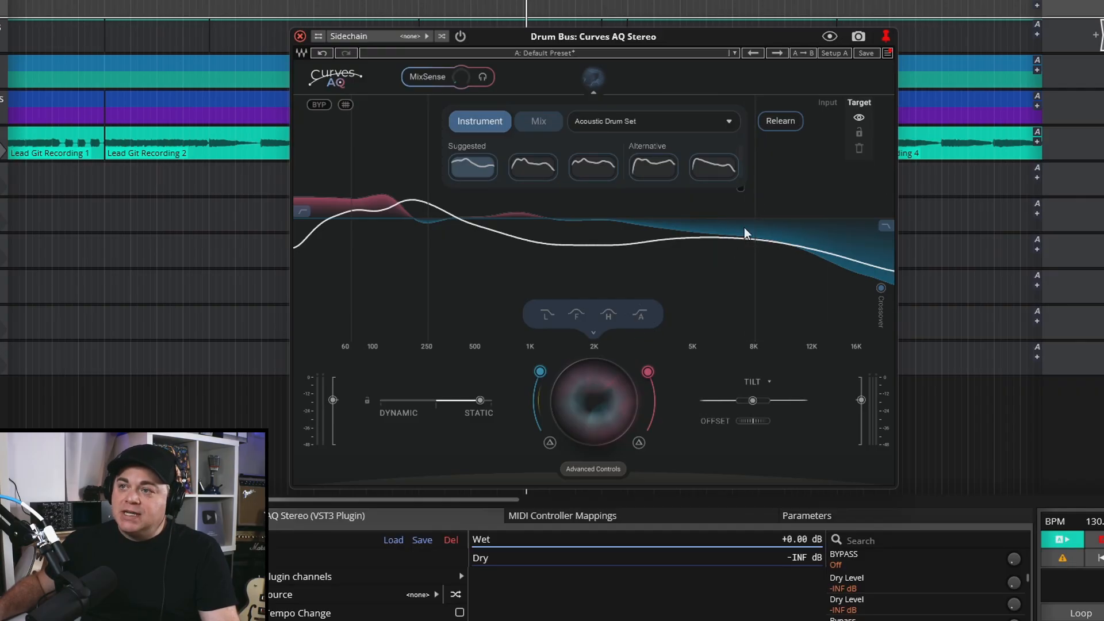
# Raise the gain of the drum target curve's Air band and fine-tune it slightly lower during playback.
pyautogui.click(639, 316)
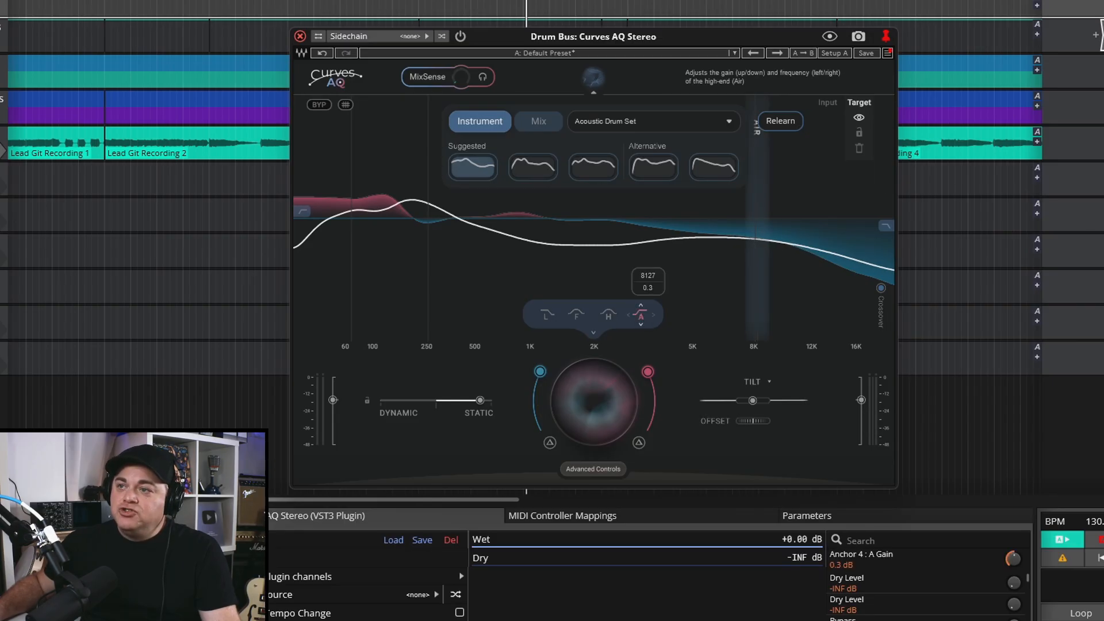
pyautogui.moveTo(639, 312); pyautogui.dragTo(640, 286)
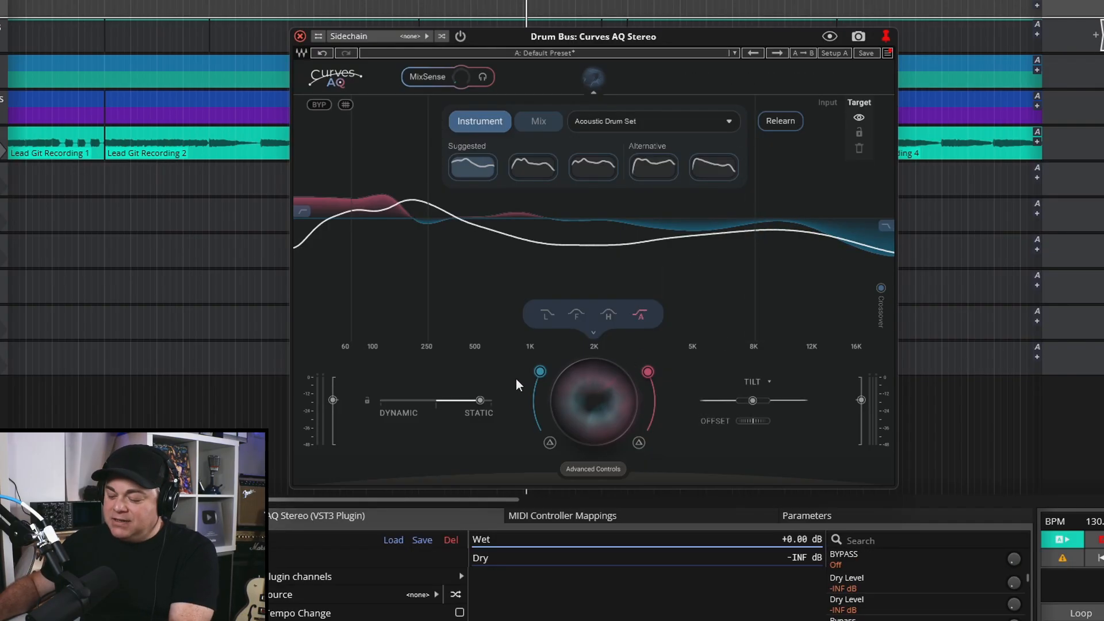
pyautogui.press('space')
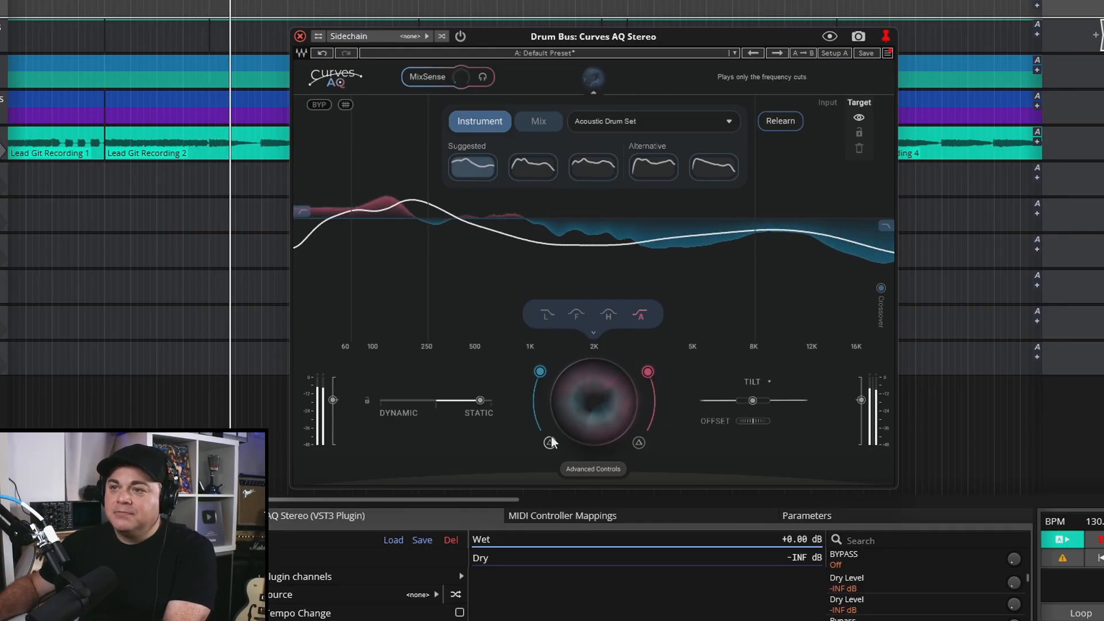
pyautogui.moveTo(641, 314)
pyautogui.mouseDown()
pyautogui.moveTo(640, 327)
pyautogui.moveTo(645, 311)
pyautogui.mouseUp()
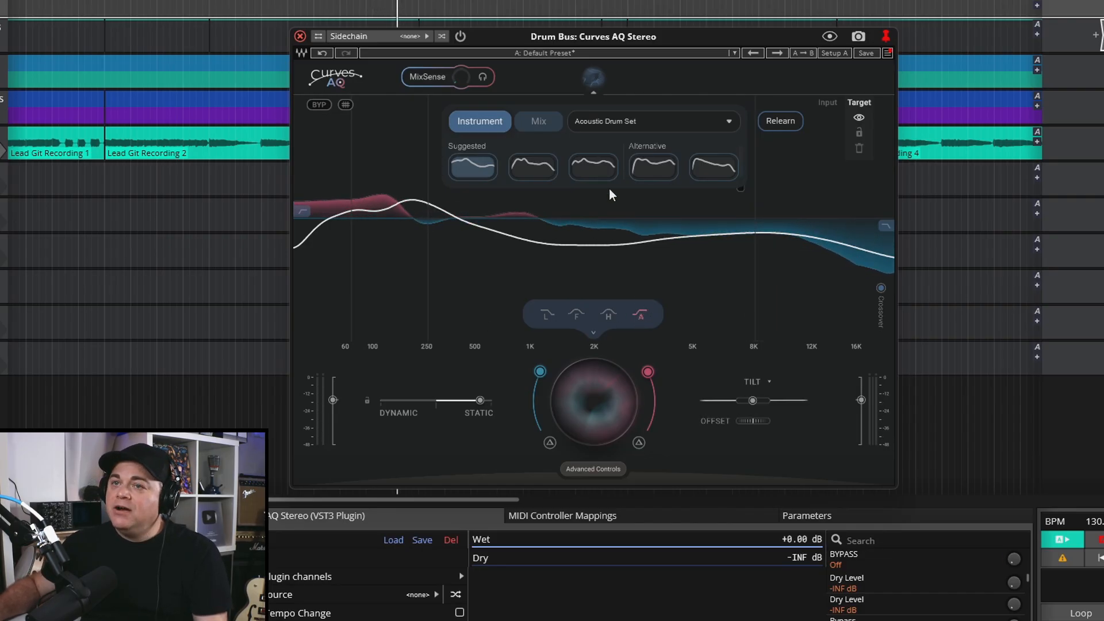
# Expand the Drum Bus to view its tracks and collapse it again.
pyautogui.click(1, 36)
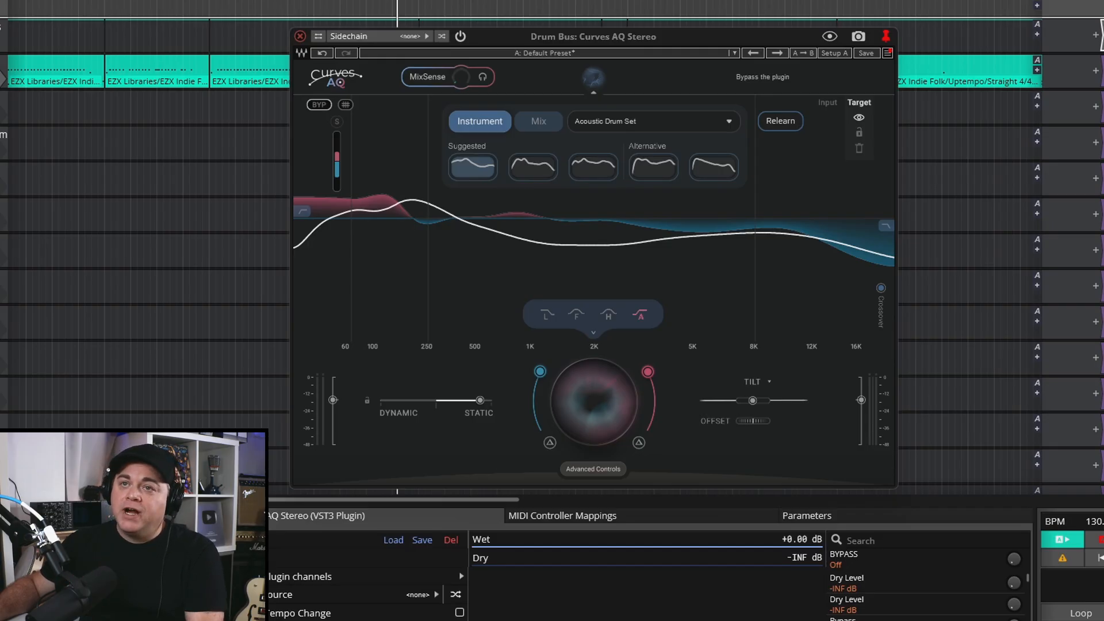
pyautogui.click(1, 35)
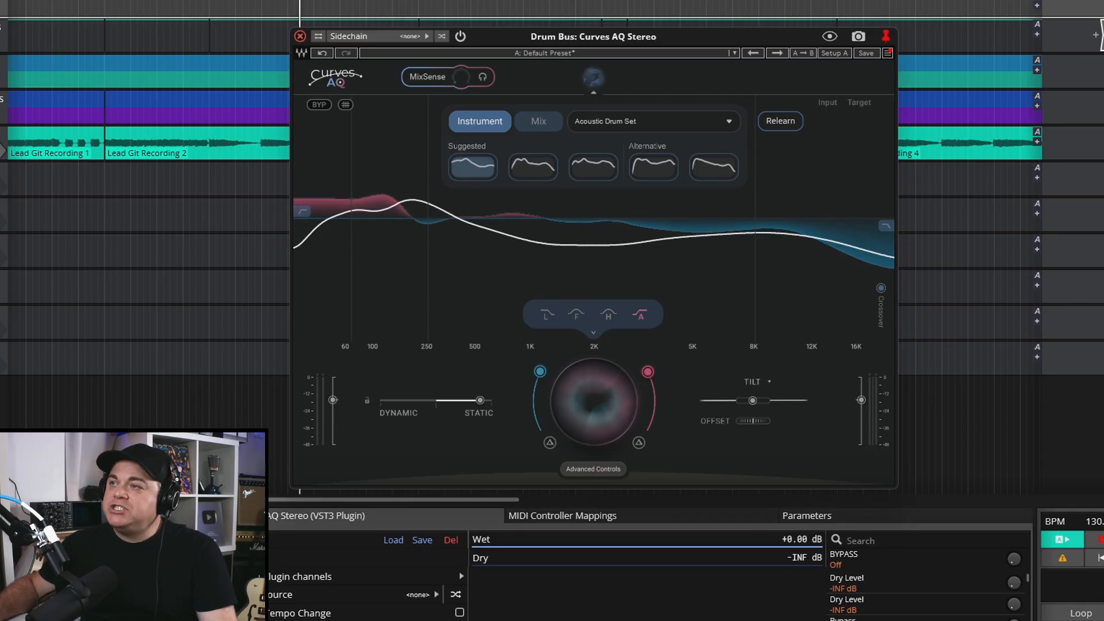
# Insert the recently used Curves AQ Stereo plugin on the Bass Bus.
pyautogui.click(1095, 35)
pyautogui.click(1022, 6)
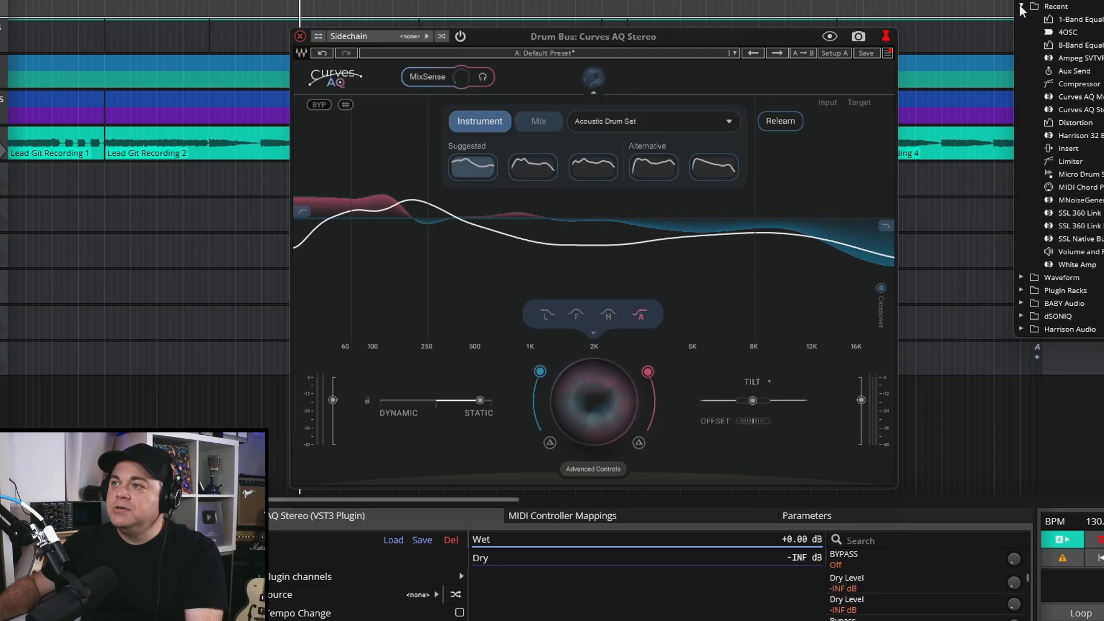
pyautogui.click(1061, 110)
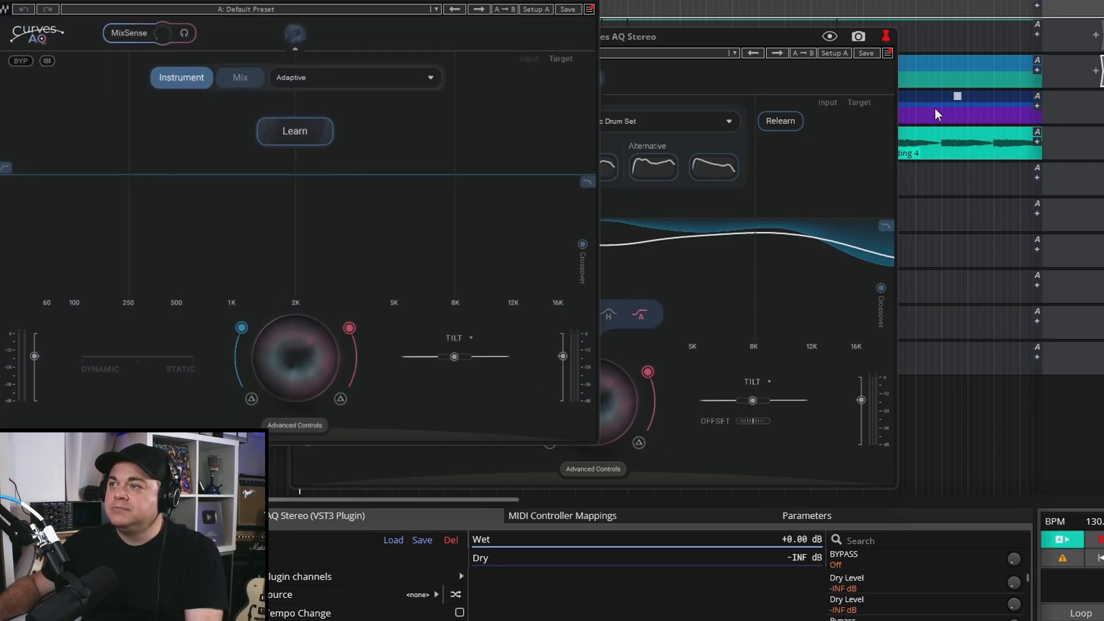
# Close the Drum Bus plugin window and reposition the Bass Bus Curves AQ window so it is fully visible.
pyautogui.click(637, 33)
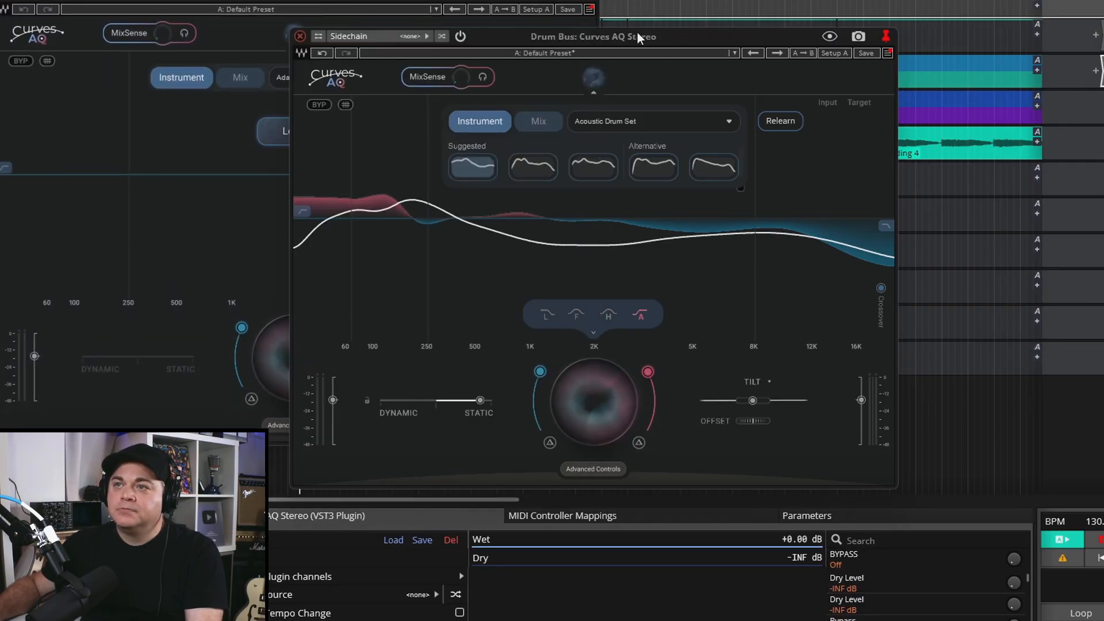
pyautogui.click(300, 36)
pyautogui.moveTo(295, 2); pyautogui.dragTo(567, 36)
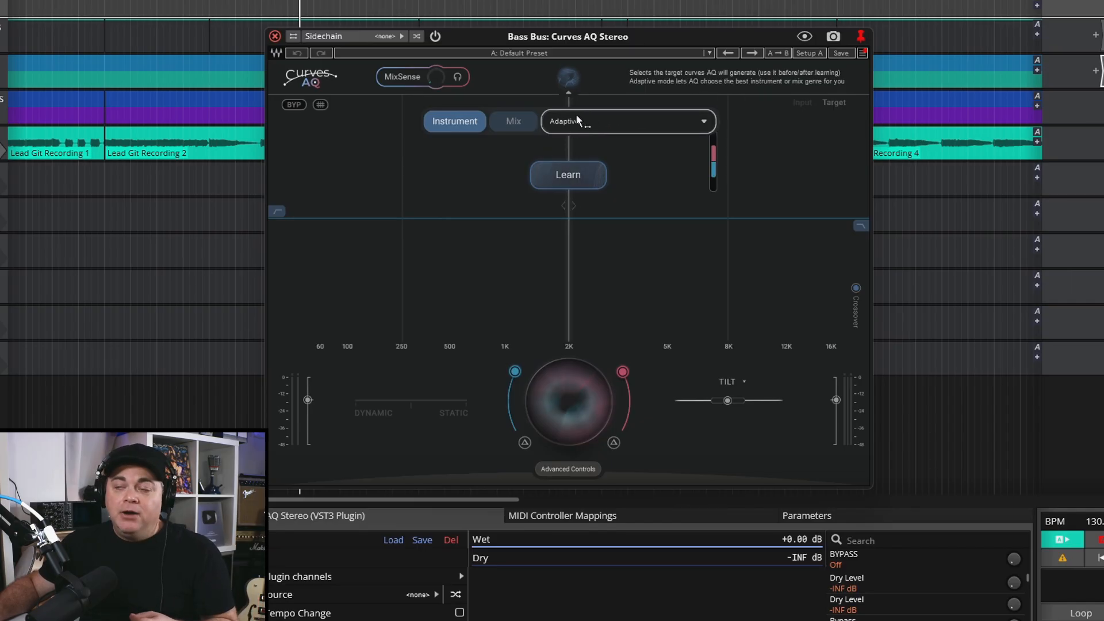
pyautogui.moveTo(577, 38); pyautogui.dragTo(526, 50)
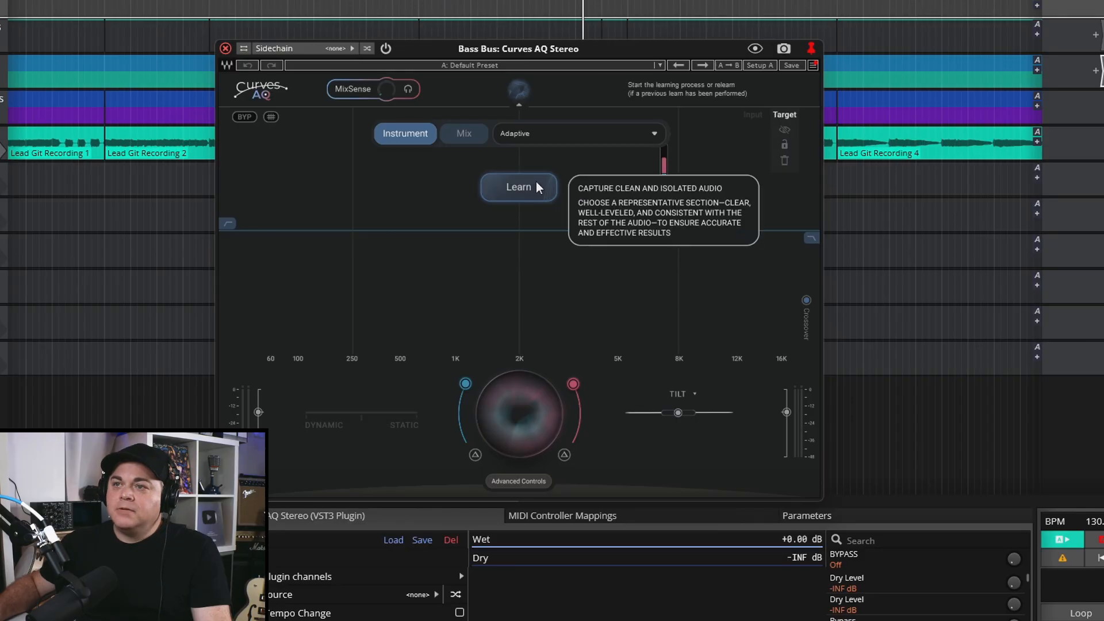
# Run Learn on the Bass Bus with the Adaptive target, audition the resulting curves and select the first alternative curve.
pyautogui.click(520, 187)
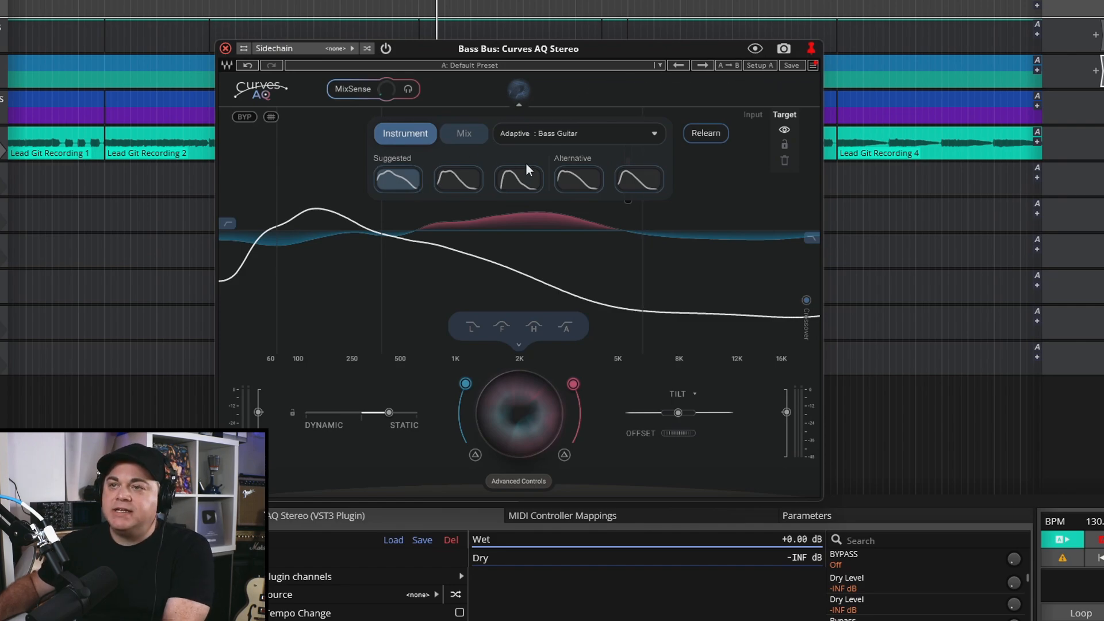
pyautogui.click(437, 186)
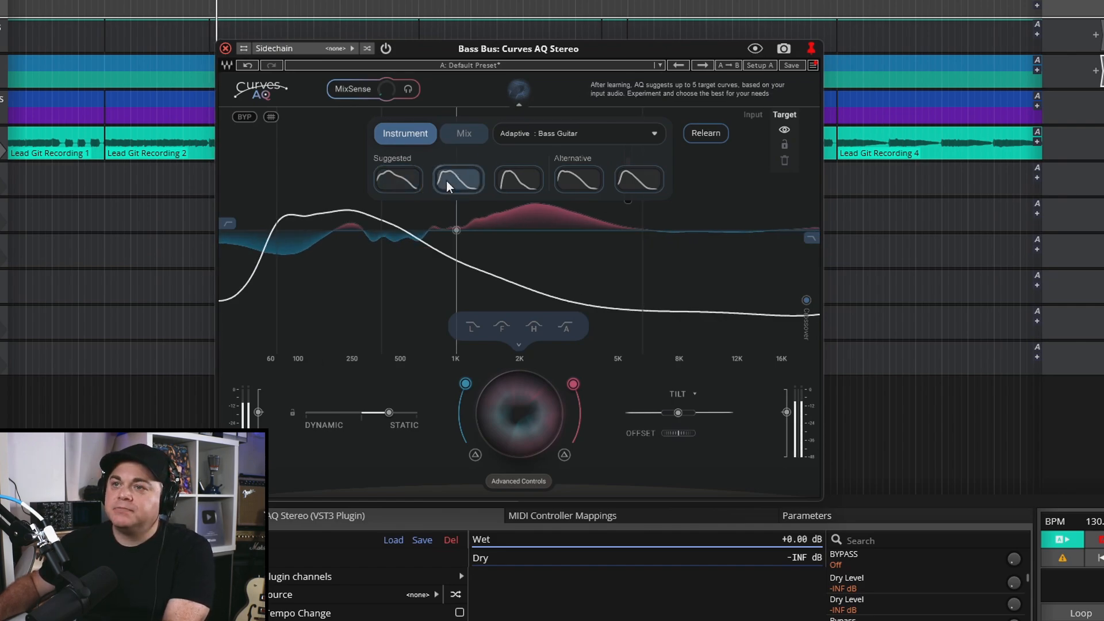
pyautogui.click(506, 178)
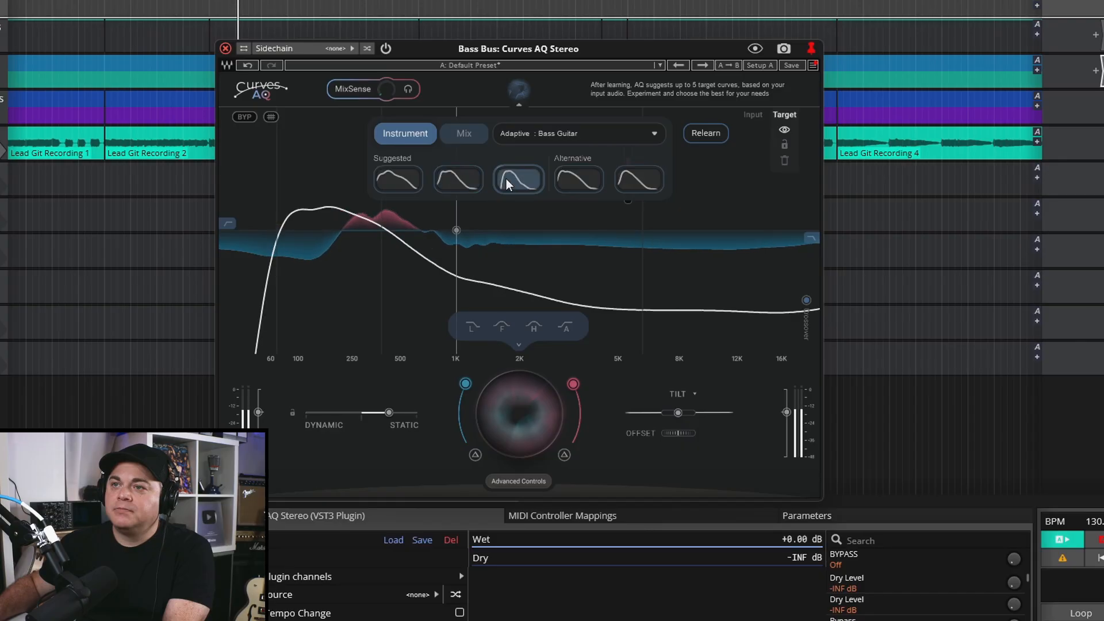
pyautogui.click(564, 178)
pyautogui.click(641, 177)
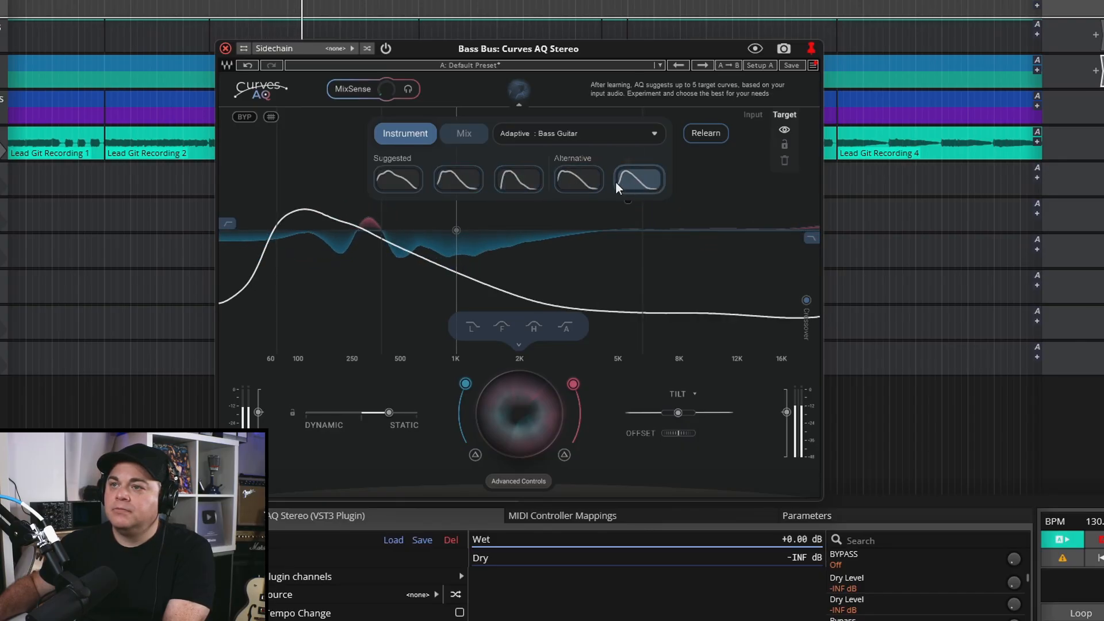
pyautogui.click(571, 182)
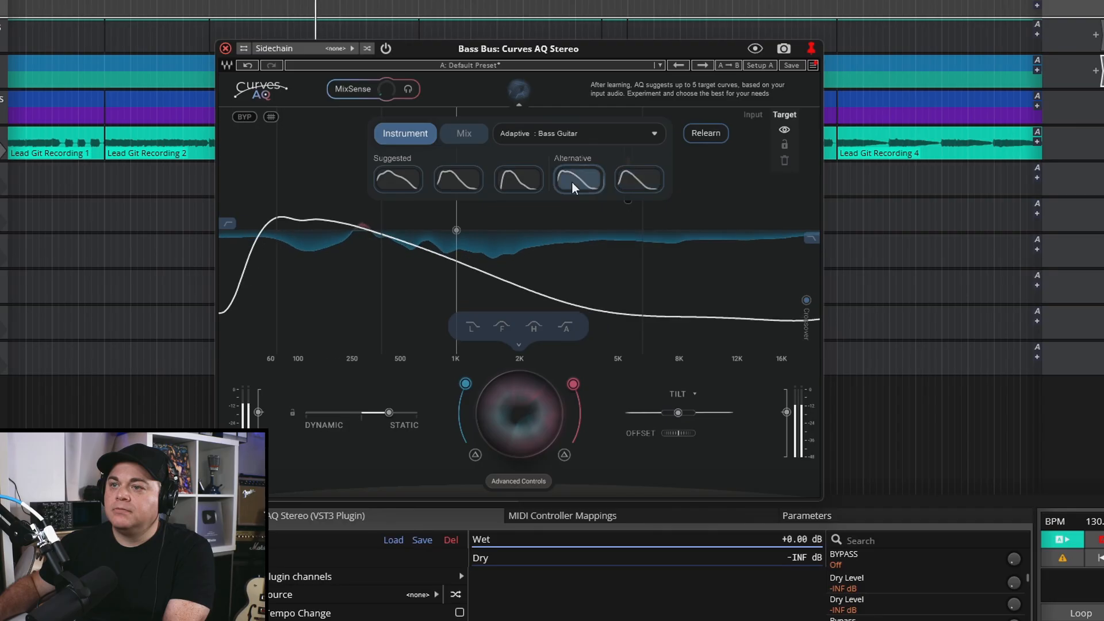
# Disable and re-enable the Bass Bus plugin to compare the bass without and with processing.
pyautogui.click(387, 48)
pyautogui.click(386, 48)
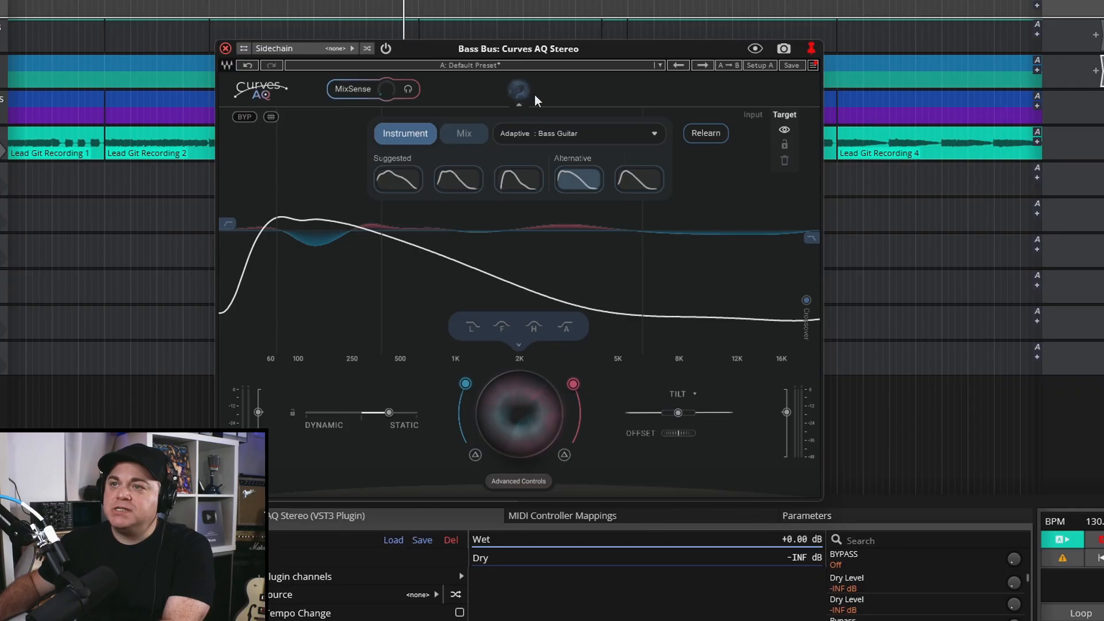
# Hide the target curve choices and shift the bass curve's lower-mid zone divider to a slightly lower frequency.
pyautogui.click(519, 94)
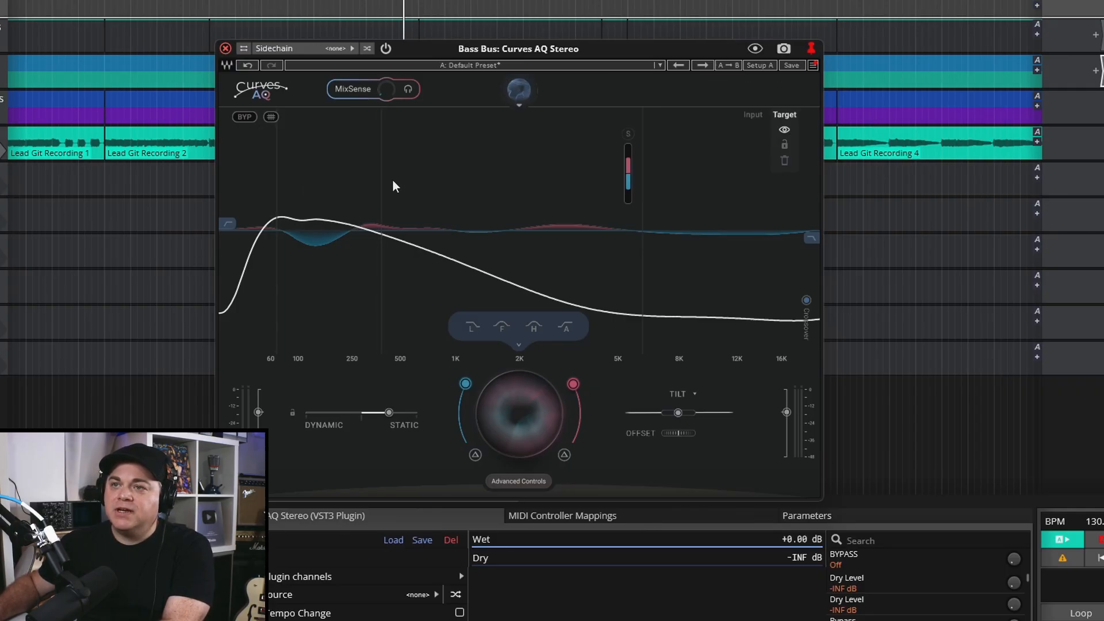
pyautogui.moveTo(368, 185)
pyautogui.mouseDown()
pyautogui.moveTo(370, 161)
pyautogui.moveTo(360, 196)
pyautogui.mouseUp()
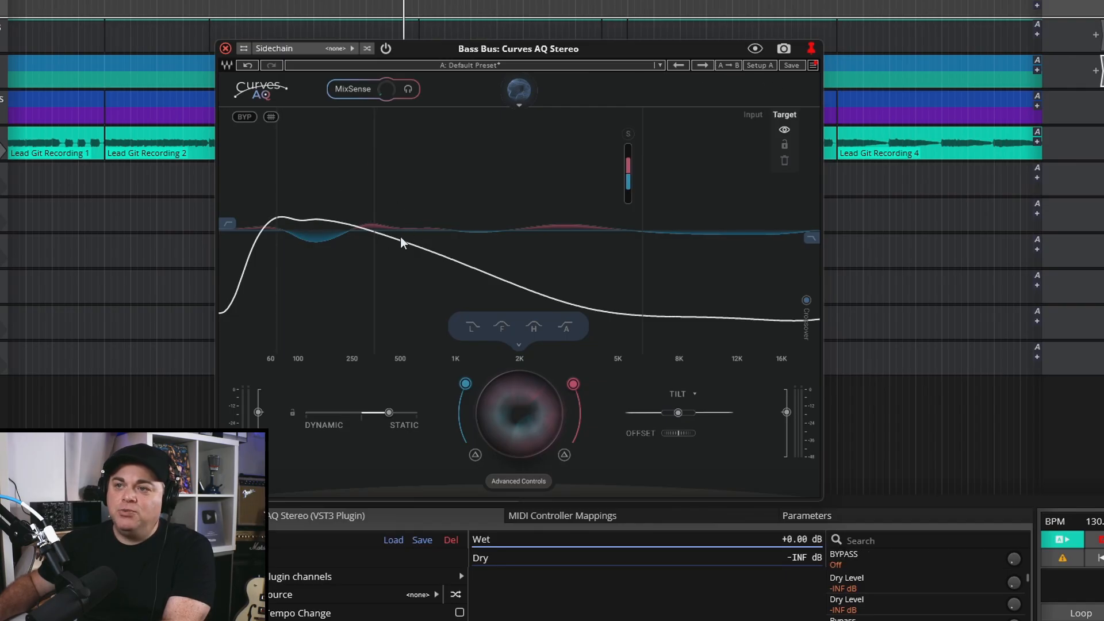
# Play the song and toggle the Bass Bus plugin off and on to compare the bass without and with processing.
pyautogui.press('space')
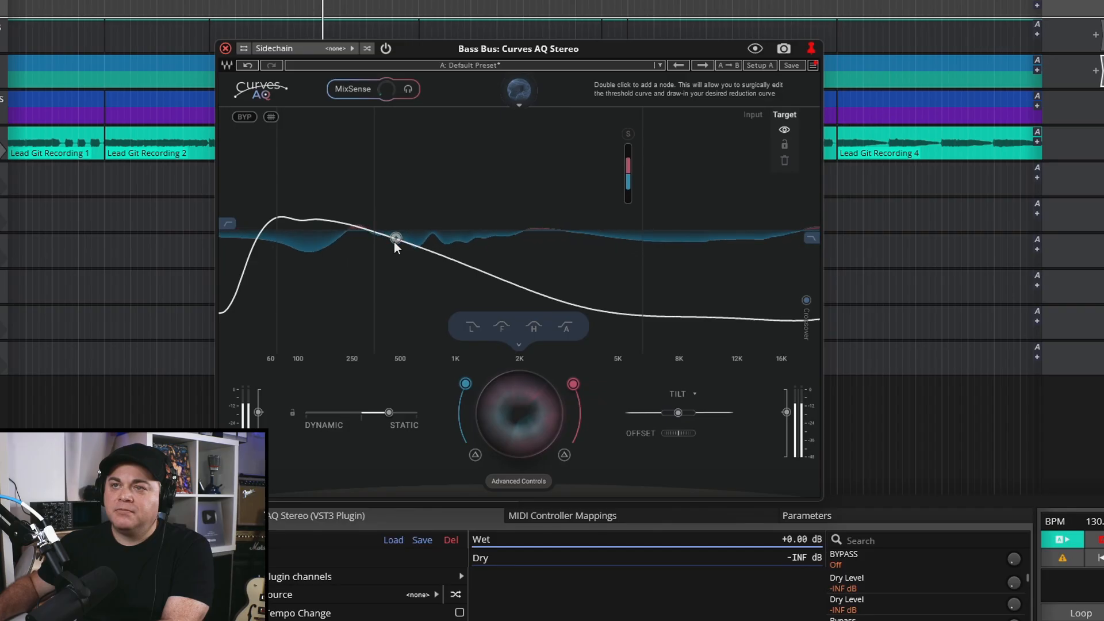
pyautogui.click(386, 48)
pyautogui.click(388, 53)
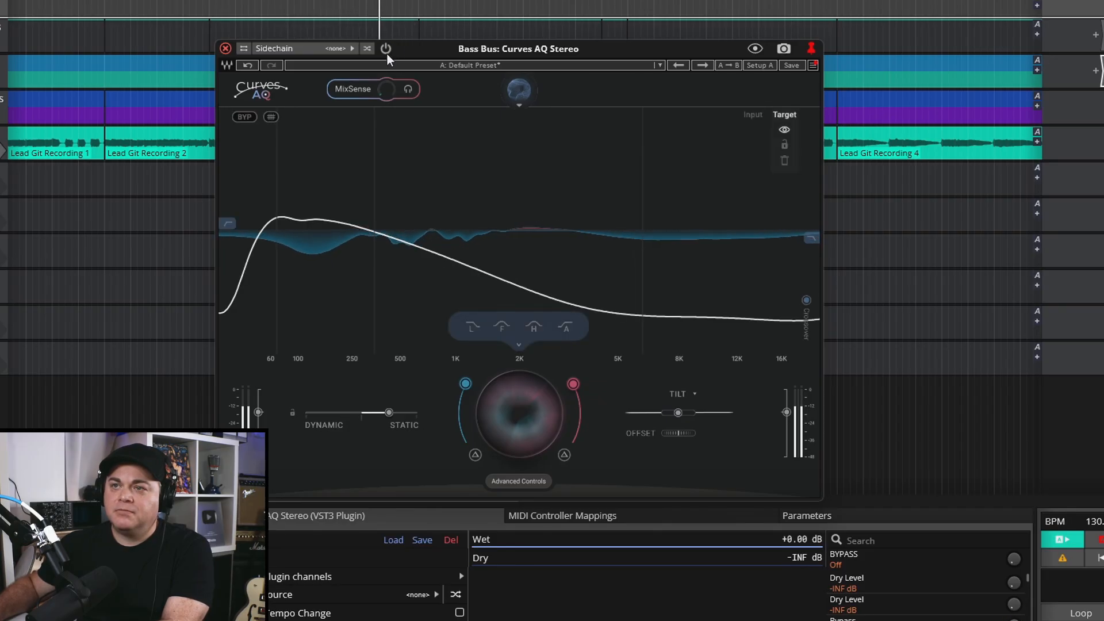
pyautogui.click(387, 54)
pyautogui.click(387, 54)
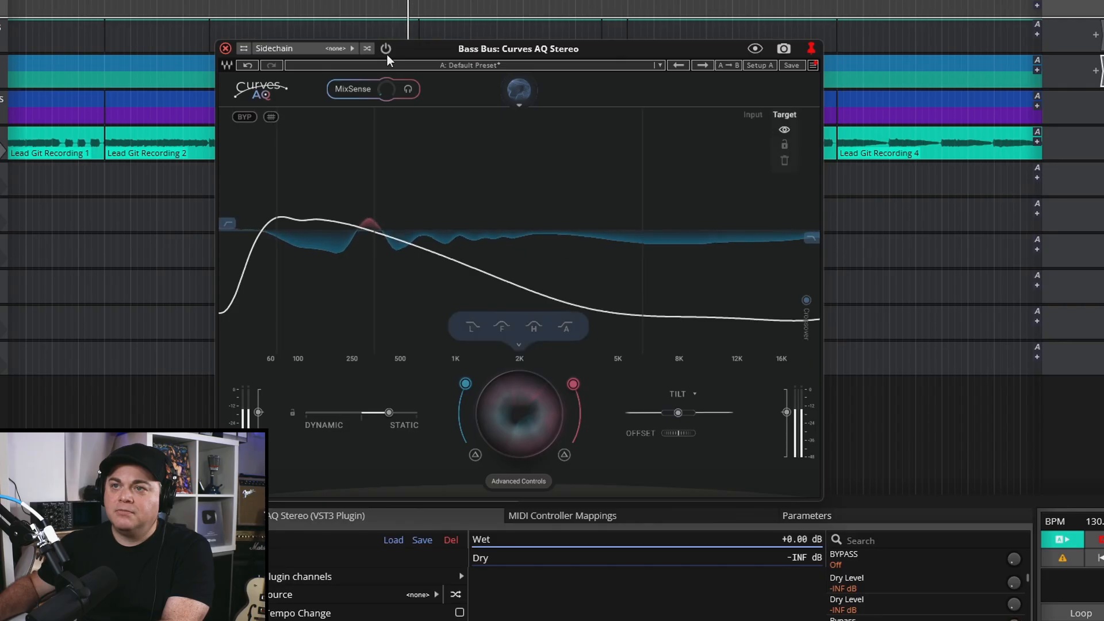
pyautogui.press('space')
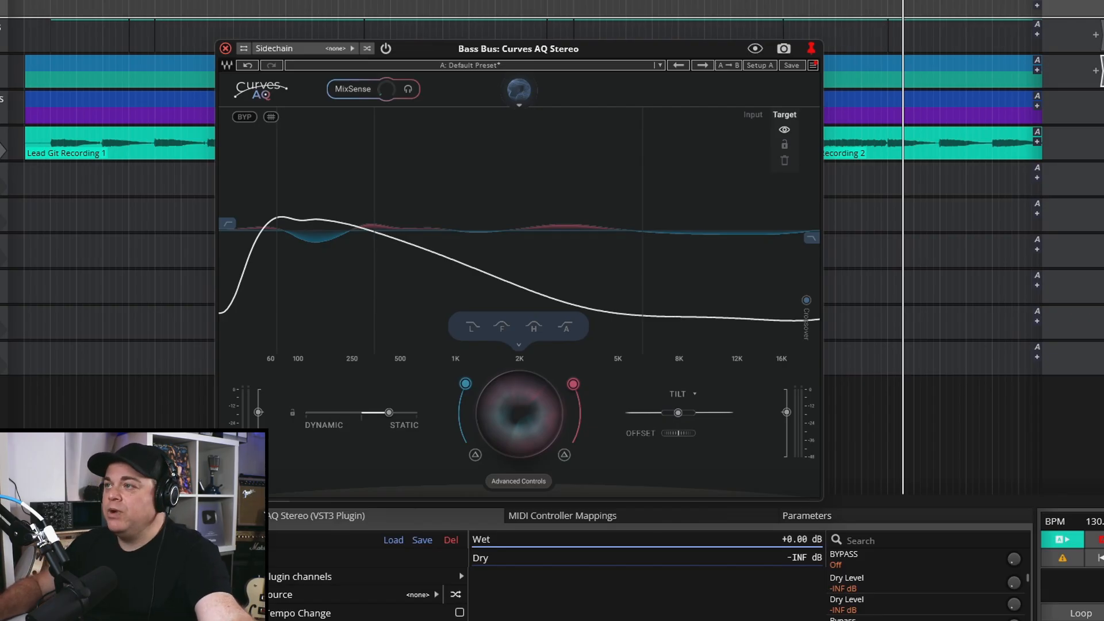
pyautogui.press('space')
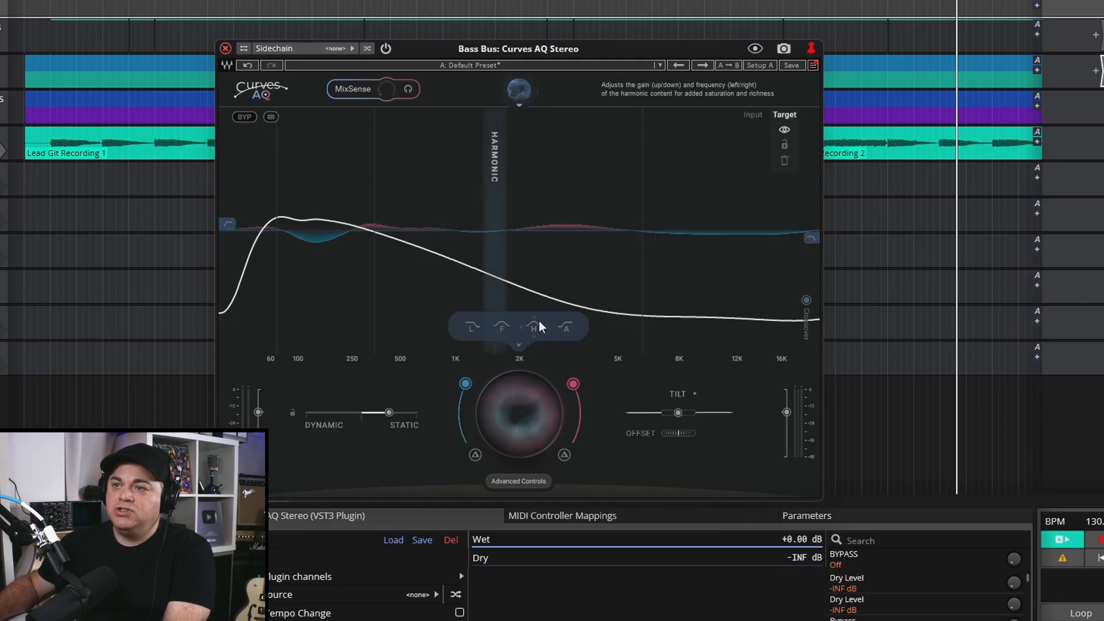
# Raise the Bass Bus curve's Air band slightly and compare the bass with the plugin disabled and enabled during playback.
pyautogui.moveTo(566, 326); pyautogui.dragTo(565, 323)
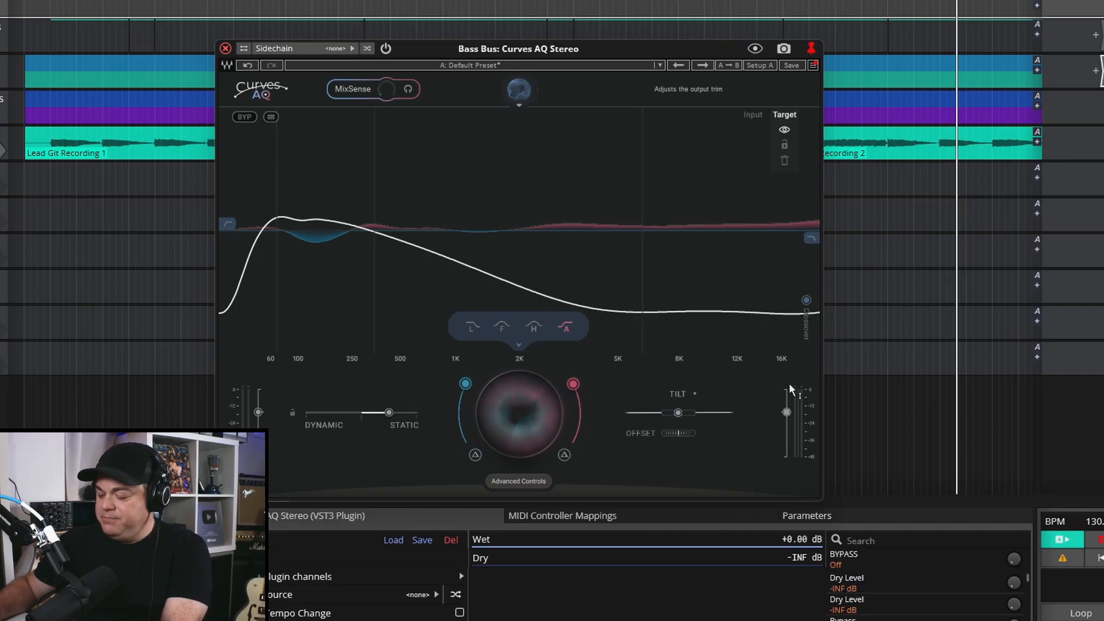
pyautogui.press('space')
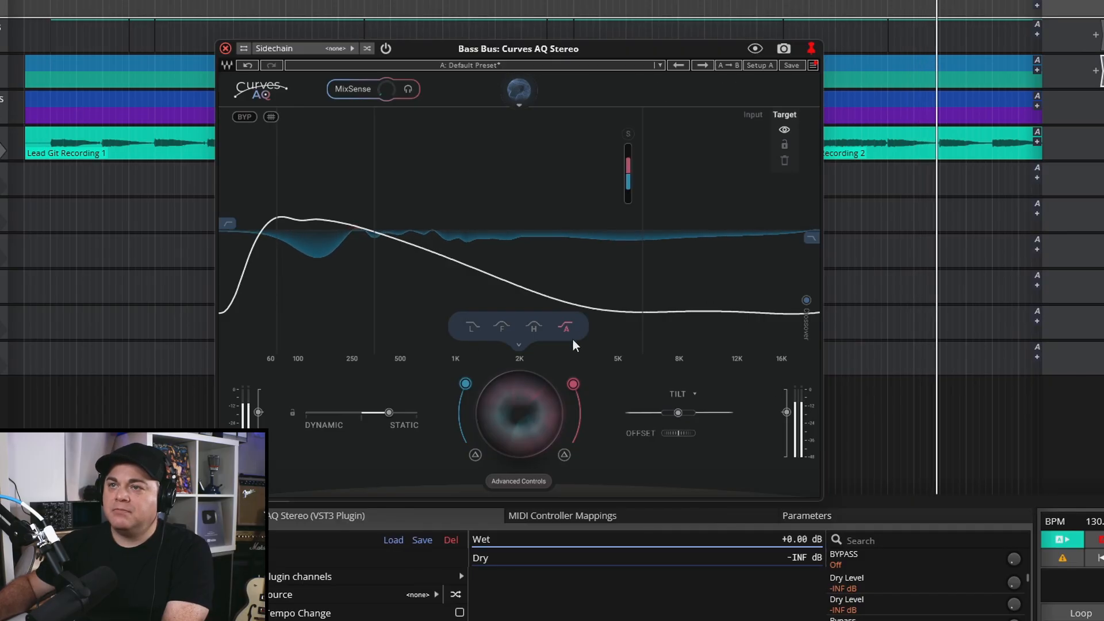
pyautogui.click(387, 48)
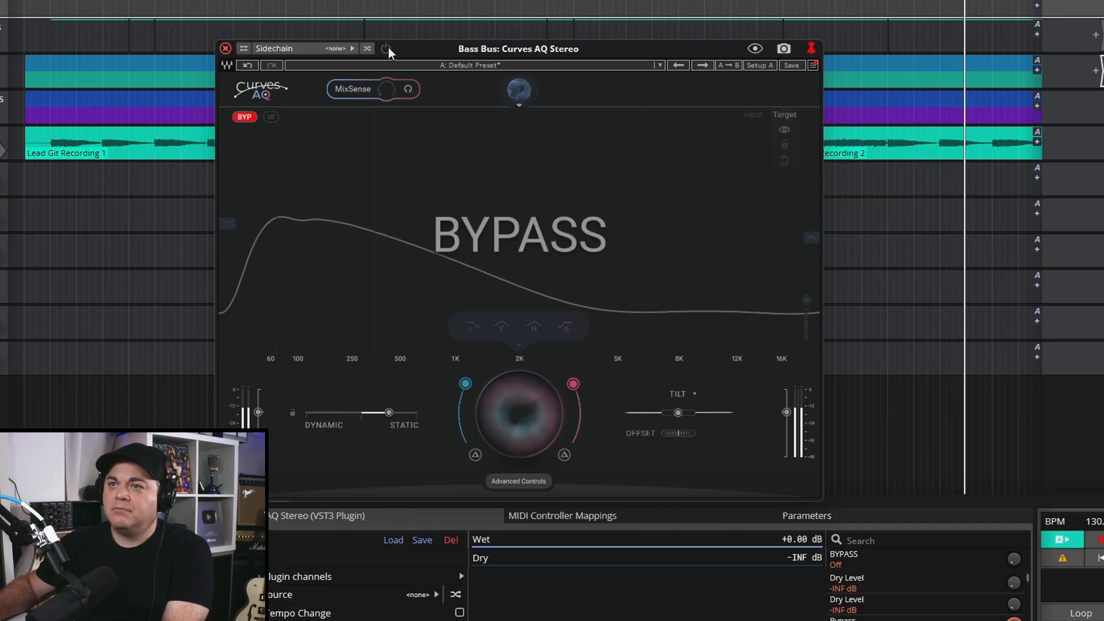
pyautogui.click(387, 48)
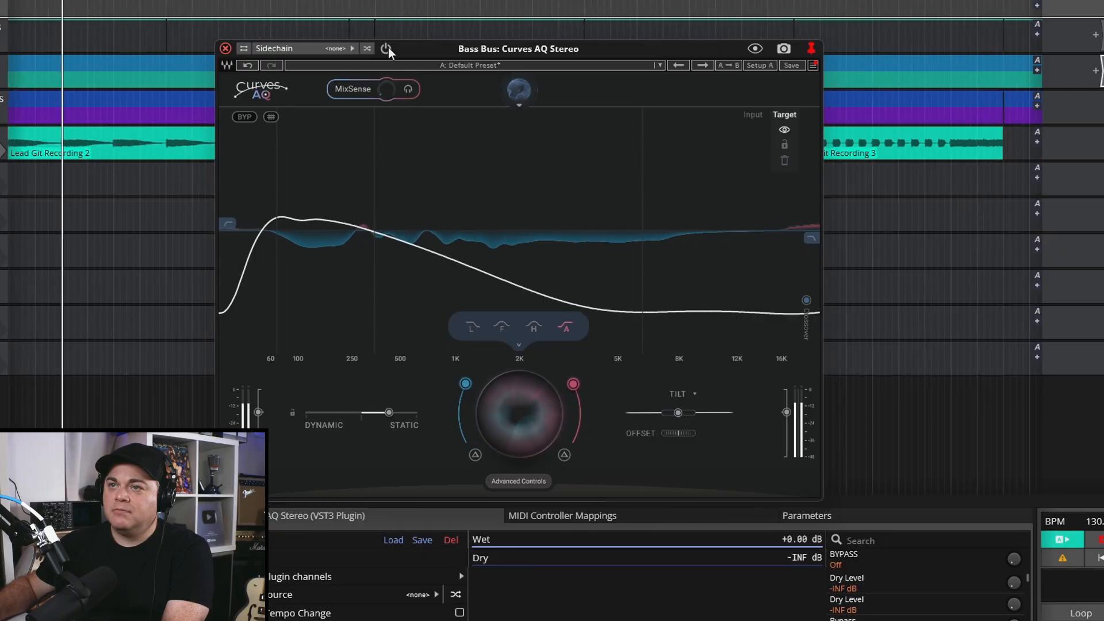
pyautogui.click(387, 48)
pyautogui.click(387, 48)
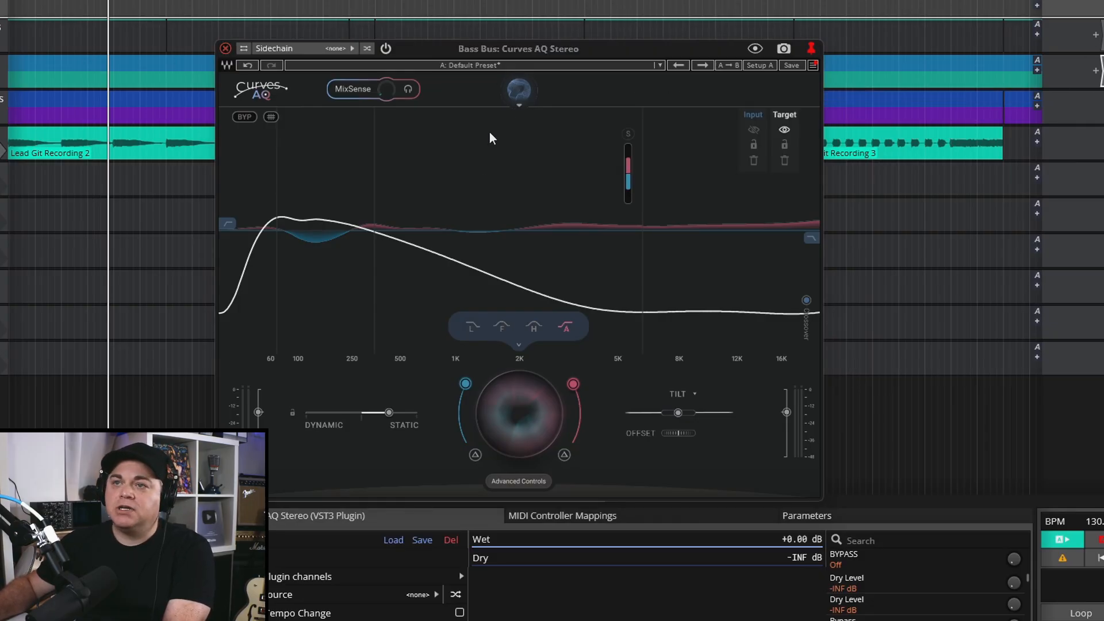
# Replace the Bass Bus plugin window with the Guitar Bus Curves AQ window and briefly reveal the individual guitar tracks.
pyautogui.click(226, 47)
pyautogui.moveTo(582, 11); pyautogui.dragTo(614, 46)
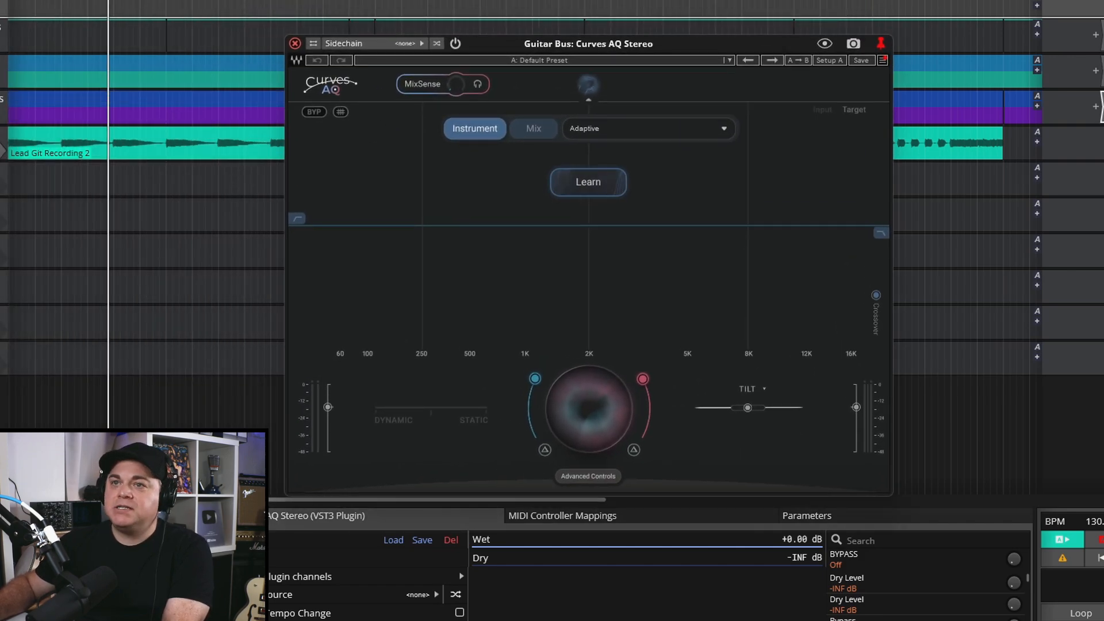
pyautogui.click(138, 154)
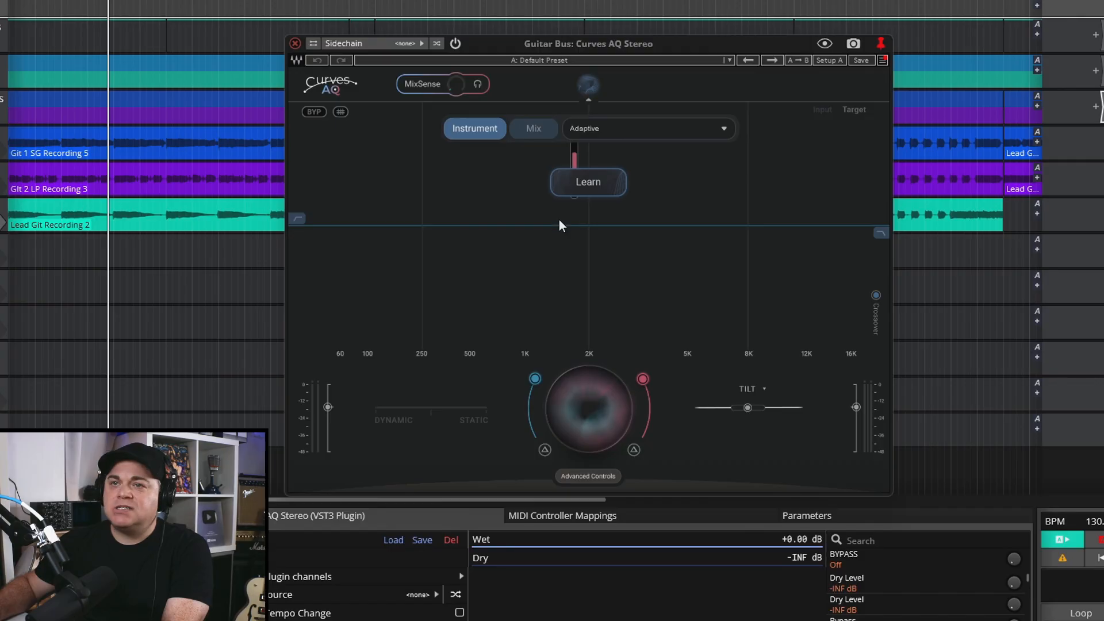
pyautogui.click(1, 104)
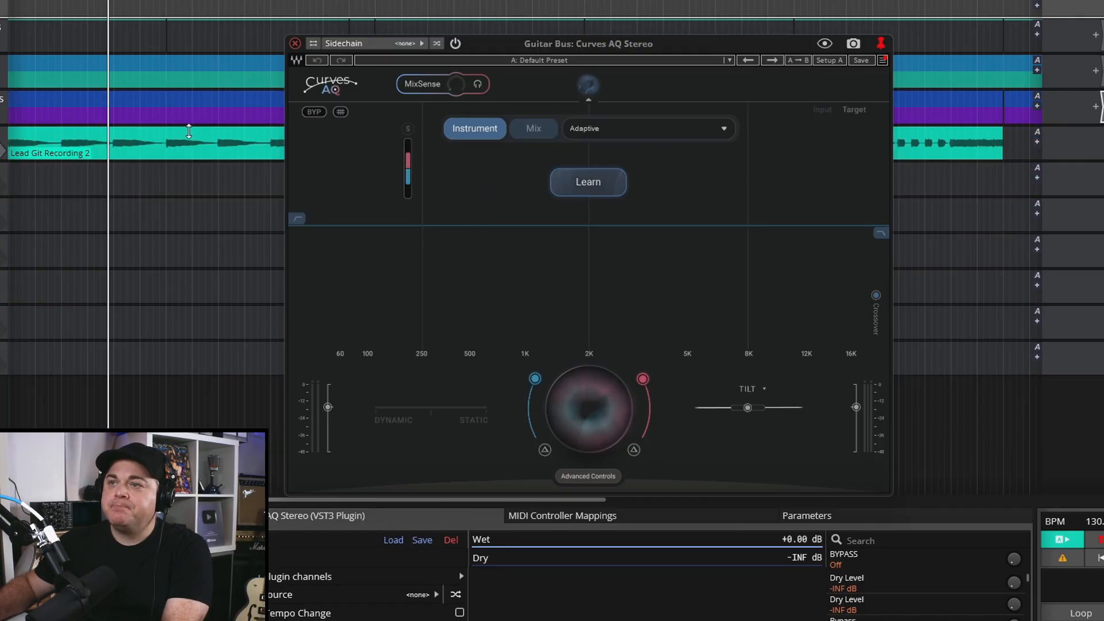
# Run Learn on the Guitar Bus with the Adaptive target, audition the resulting curves and select the third suggested curve.
pyautogui.click(577, 177)
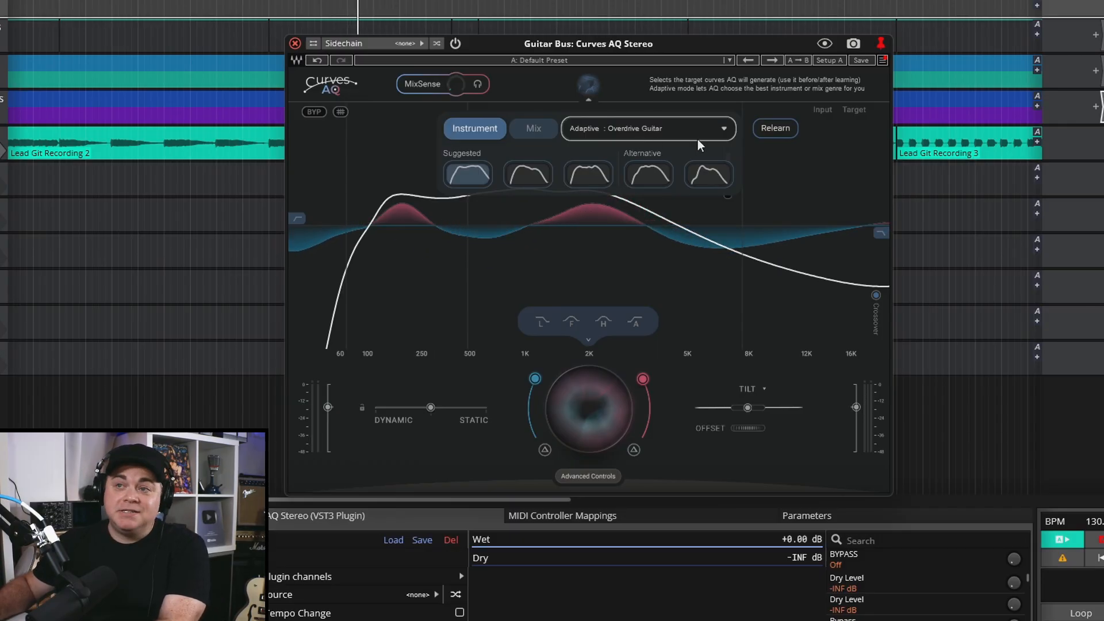
pyautogui.click(509, 181)
pyautogui.press('space')
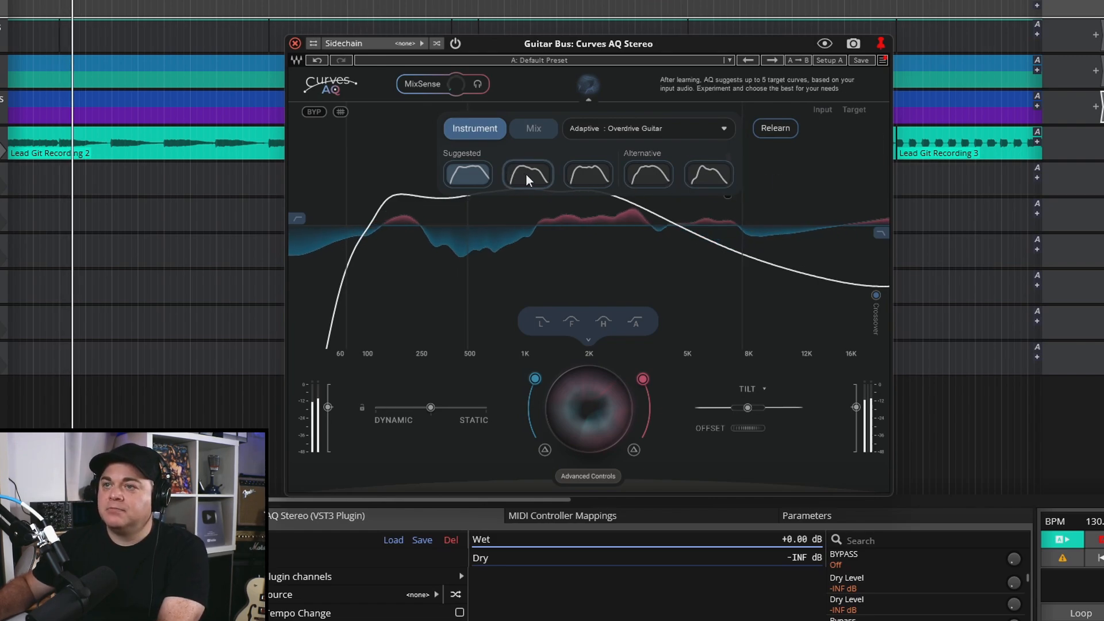
pyautogui.click(583, 172)
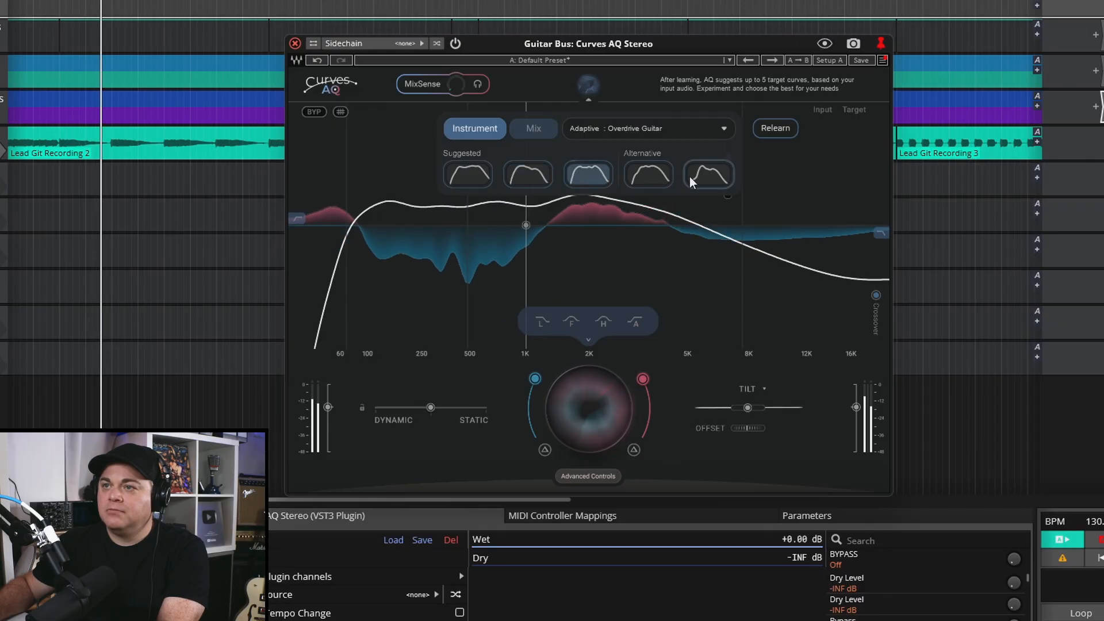
pyautogui.click(644, 177)
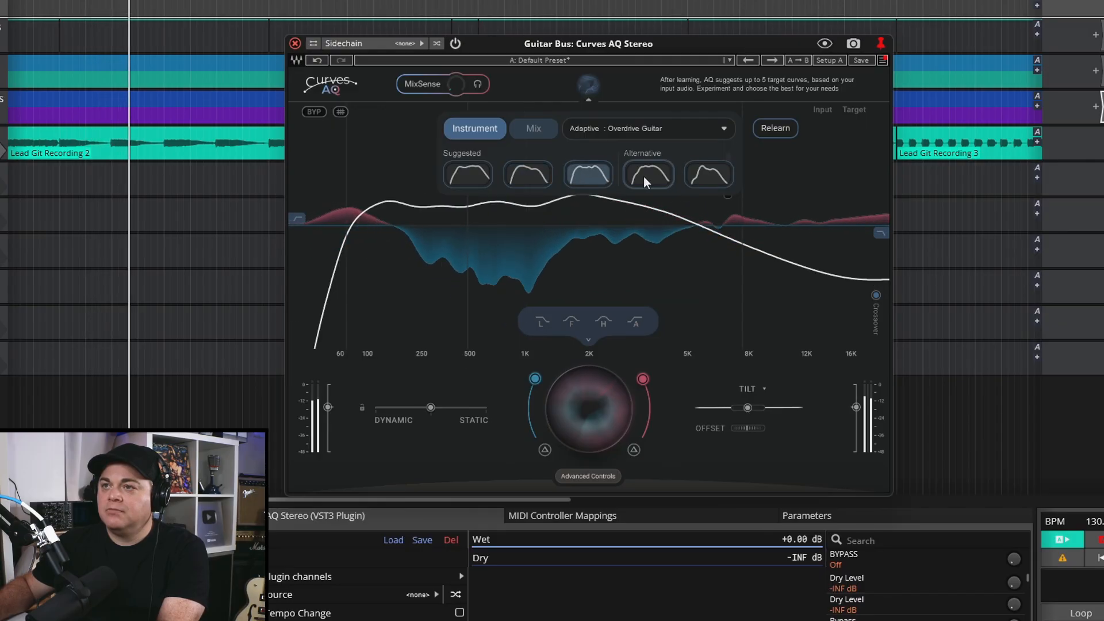
pyautogui.click(689, 182)
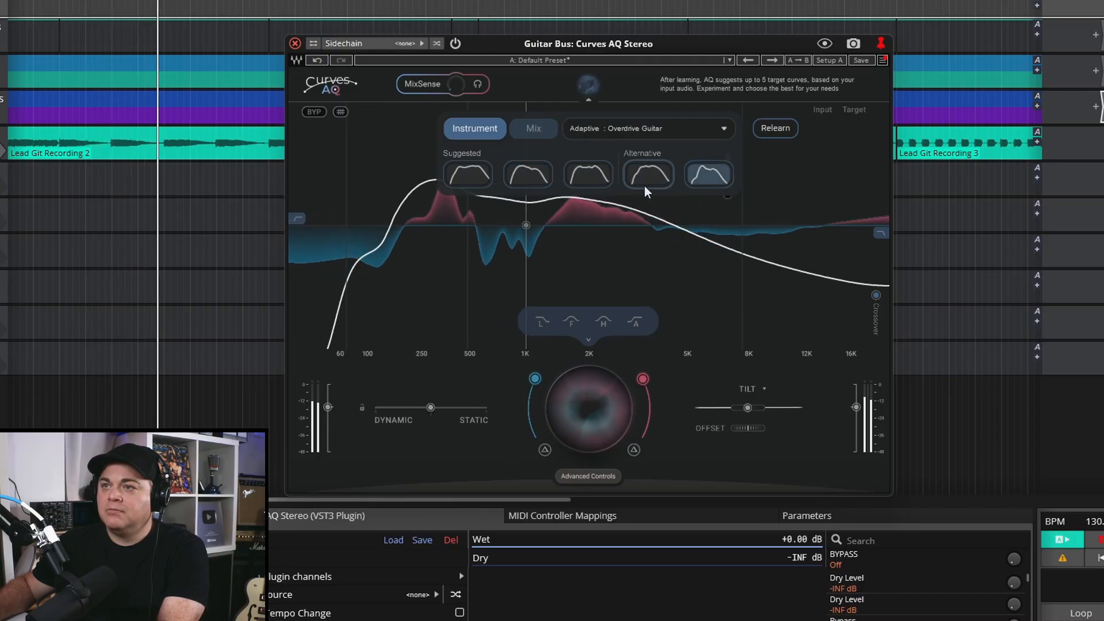
pyautogui.click(582, 176)
pyautogui.click(536, 177)
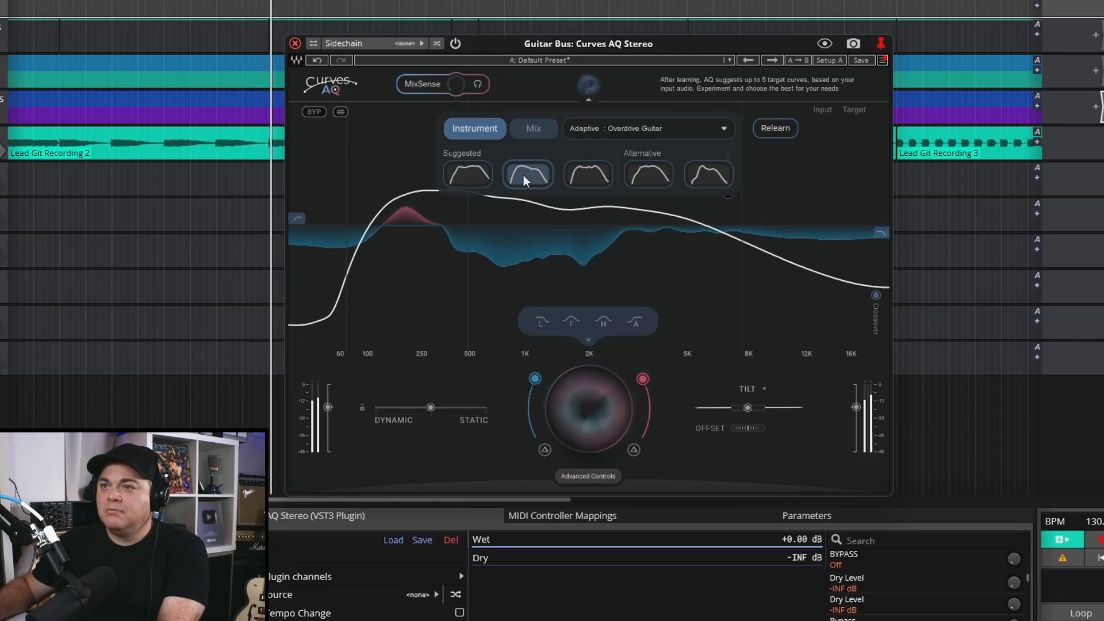
pyautogui.click(599, 172)
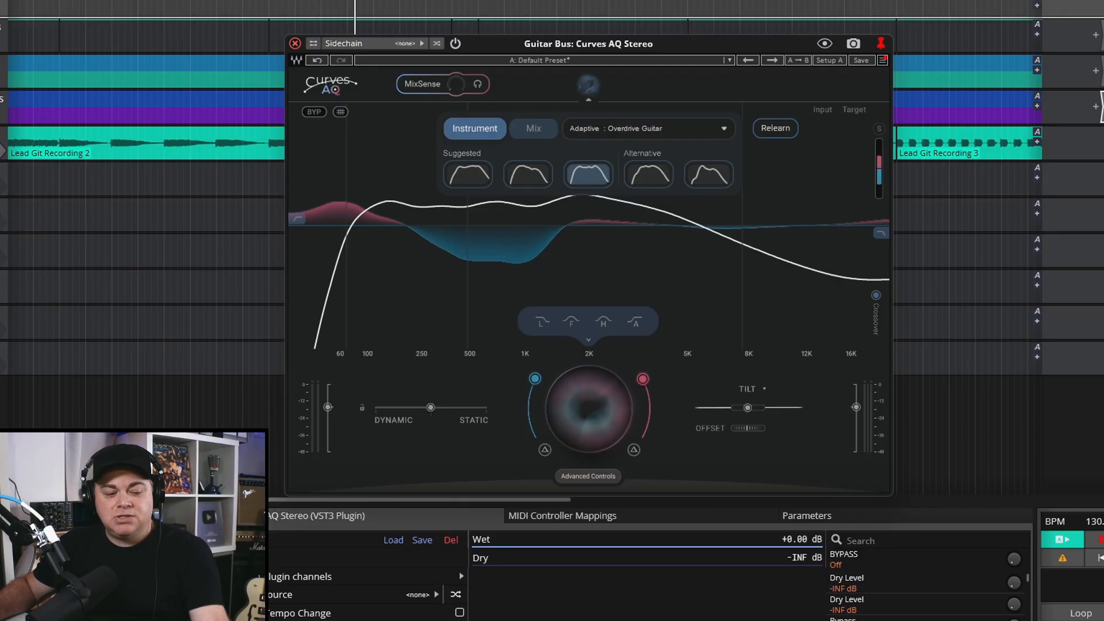
# Compare the Guitar Bus against bypass and other target curves during playback, returning to the third suggested curve.
pyautogui.press('space')
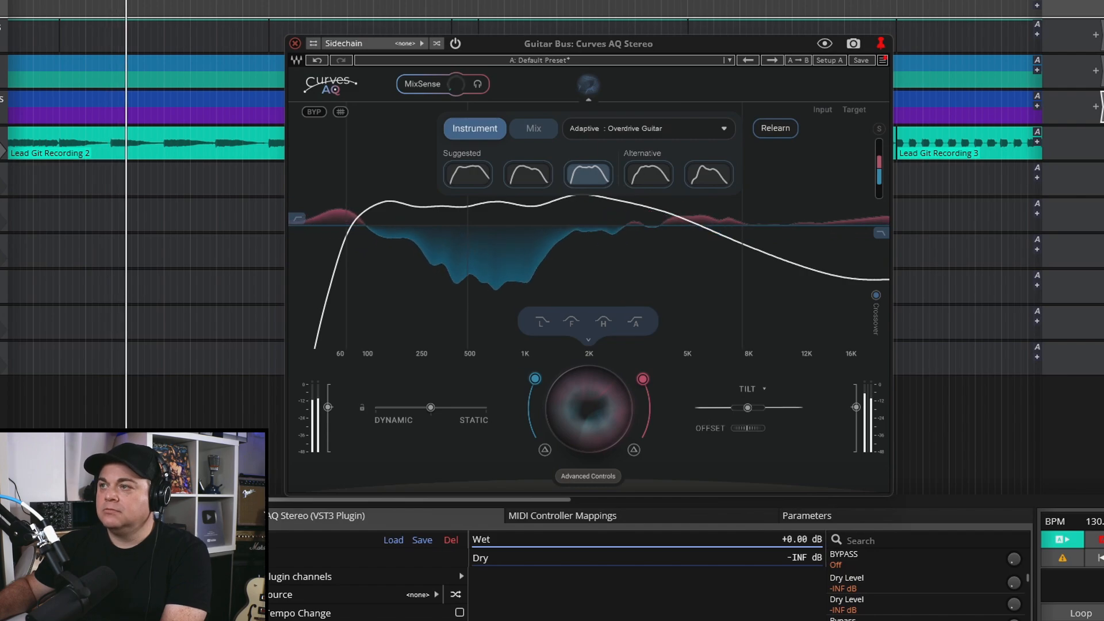
pyautogui.click(457, 45)
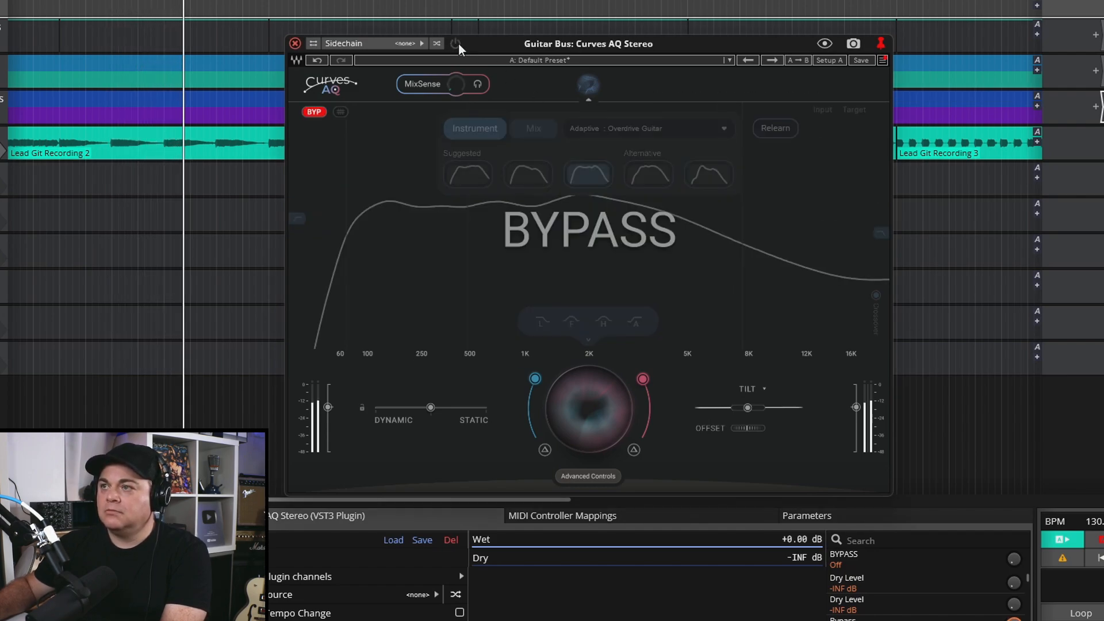
pyautogui.click(457, 44)
pyautogui.click(529, 174)
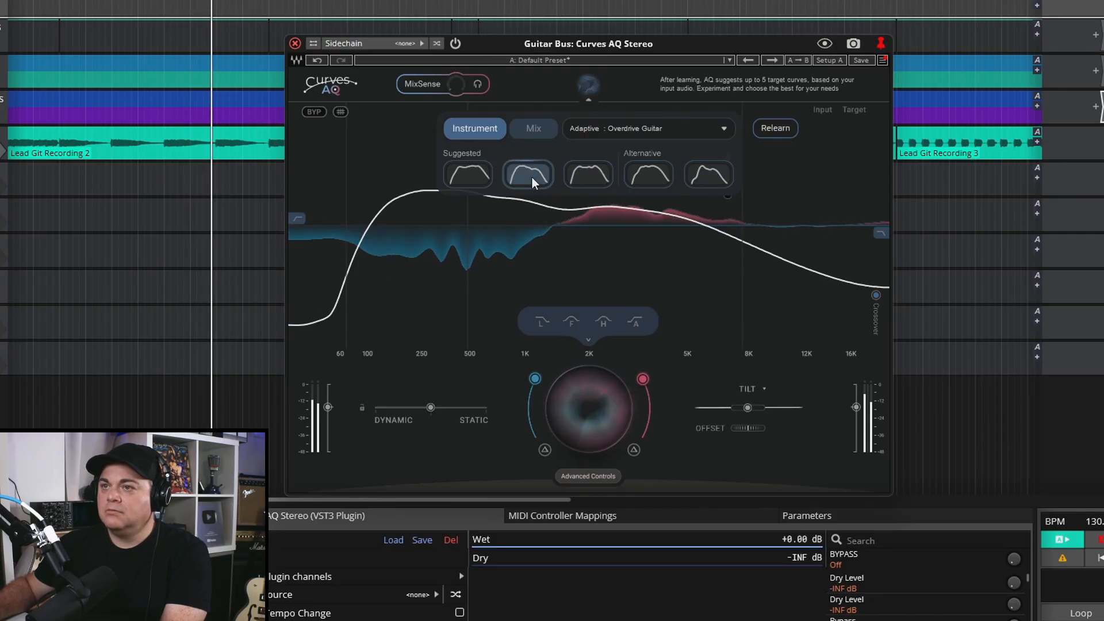
pyautogui.click(587, 176)
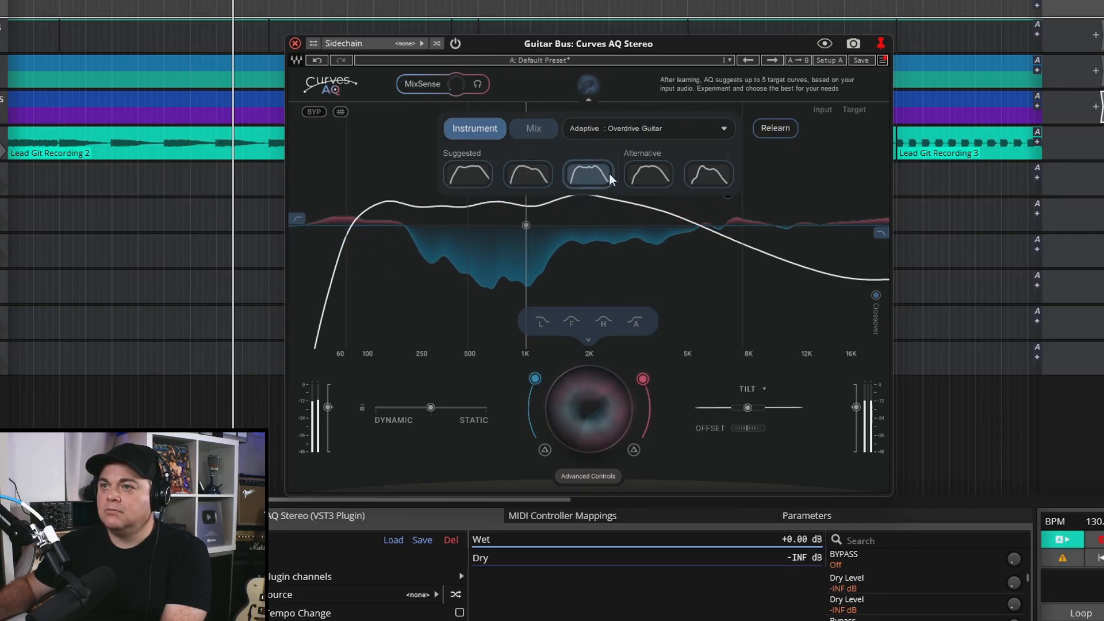
pyautogui.click(670, 171)
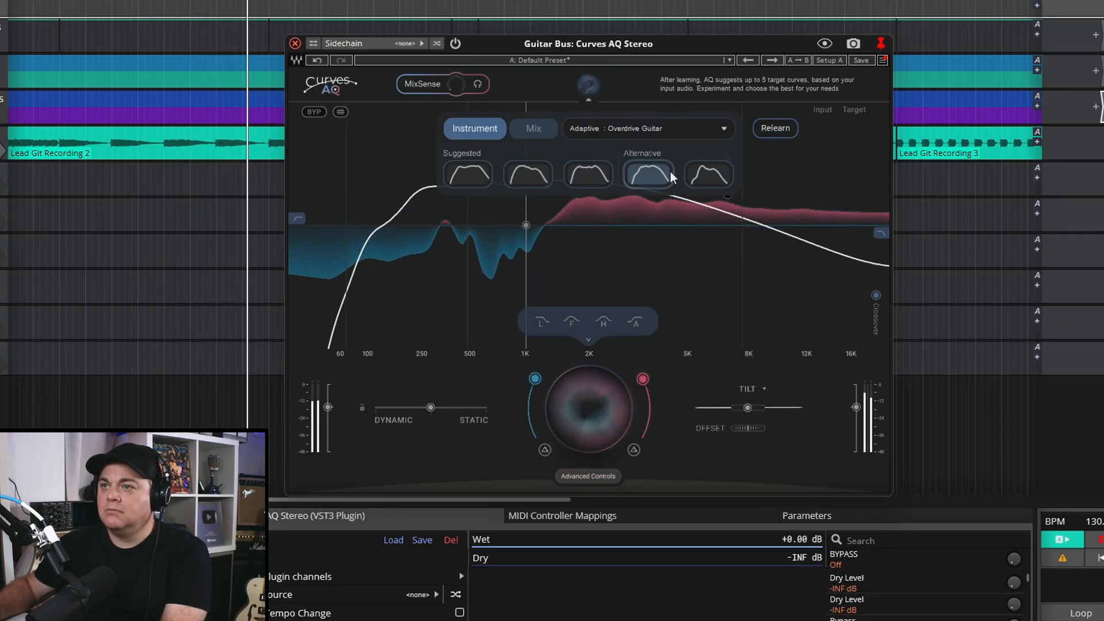
pyautogui.click(592, 173)
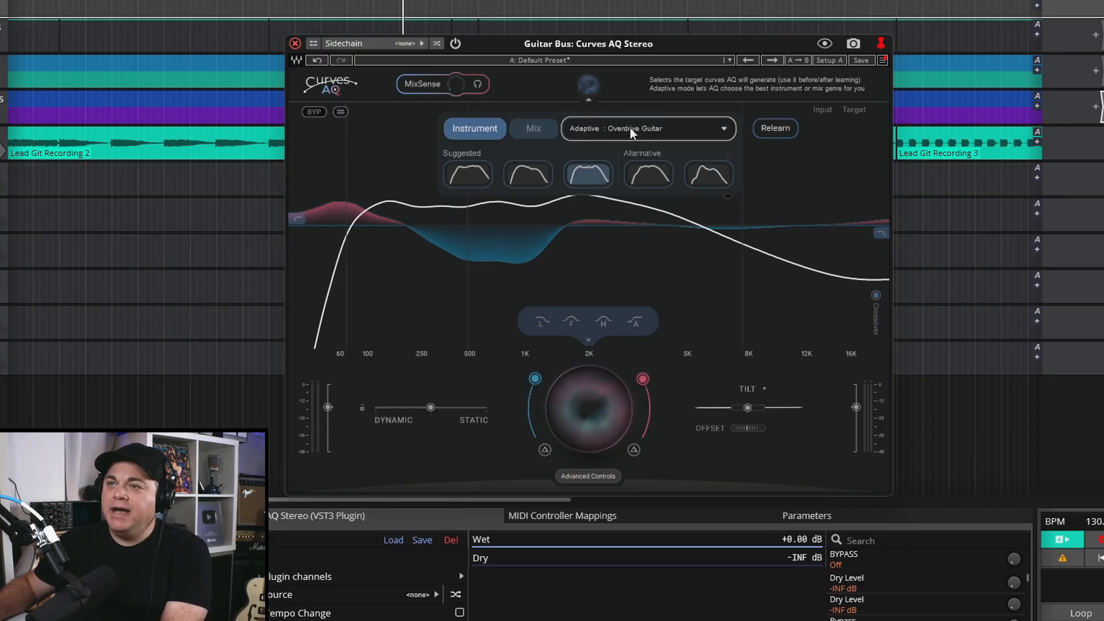
# Hide the target curve choices, boost the guitar curve's Air band by about 2.6 dB, and compare the guitars against bypass.
pyautogui.click(589, 97)
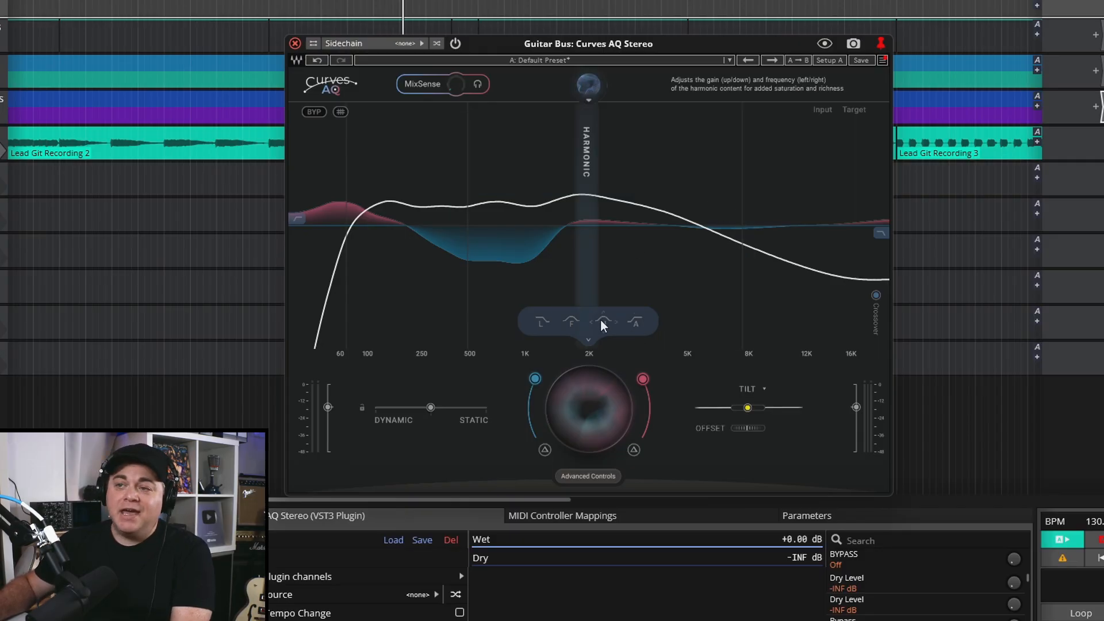
pyautogui.moveTo(640, 322); pyautogui.dragTo(640, 319)
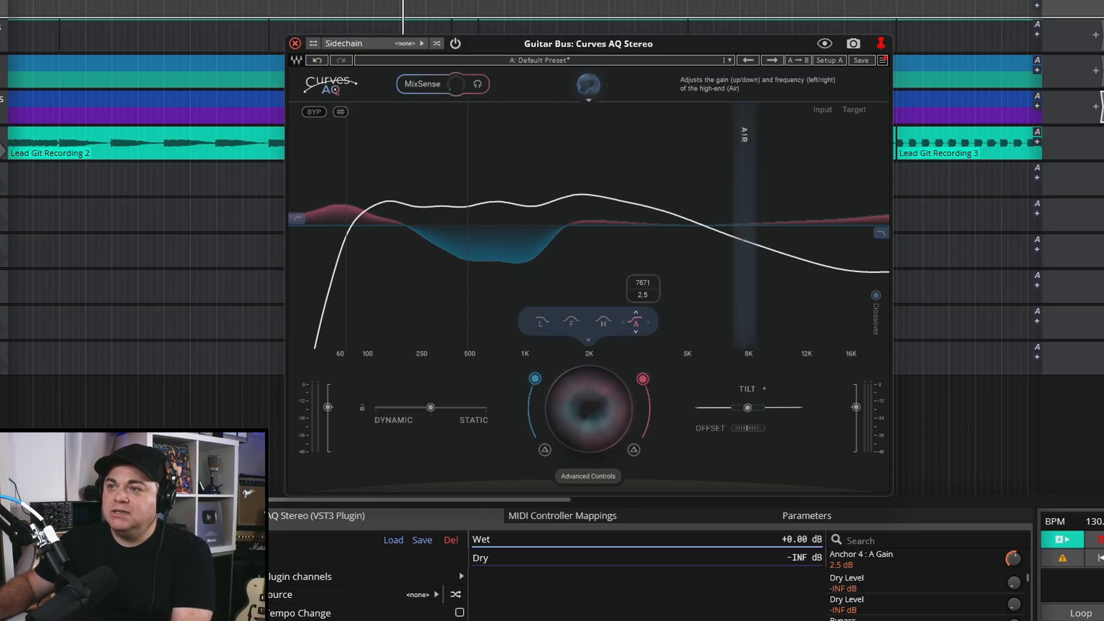
pyautogui.click(639, 322)
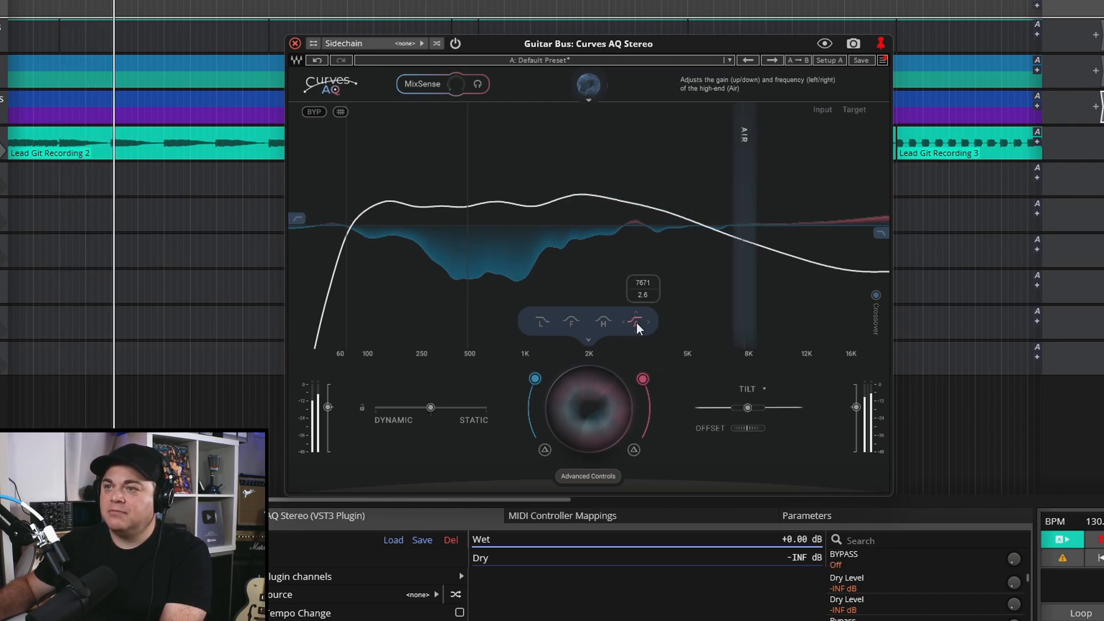
pyautogui.click(455, 44)
pyautogui.click(455, 44)
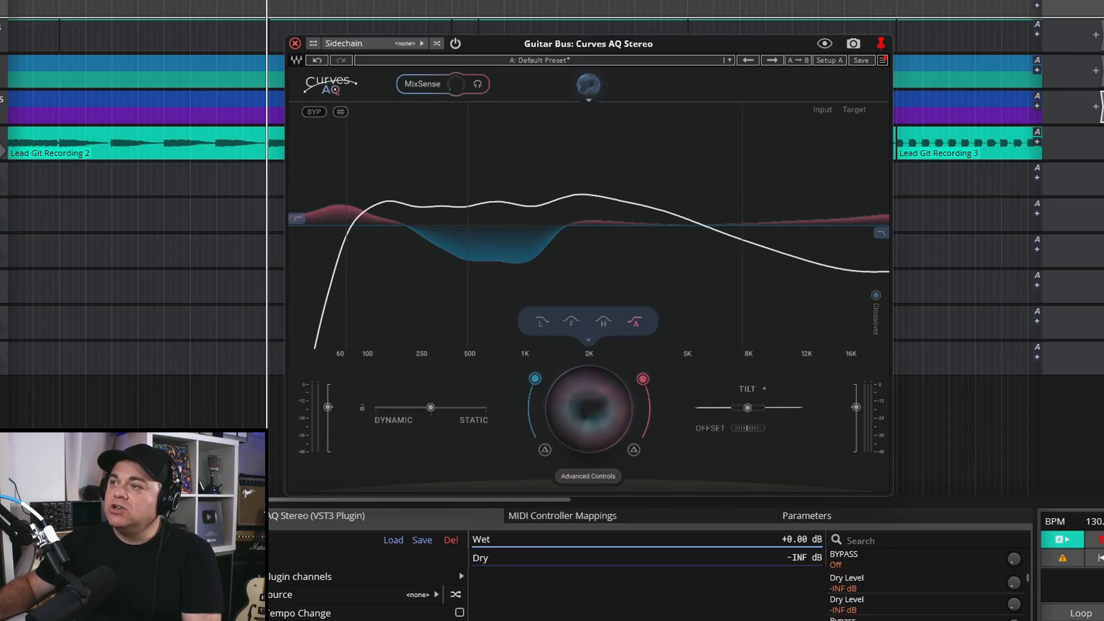
# Insert Curves AQ Stereo from the recently used plugins on the Lead Git track.
pyautogui.click(1095, 106)
pyautogui.click(1026, 81)
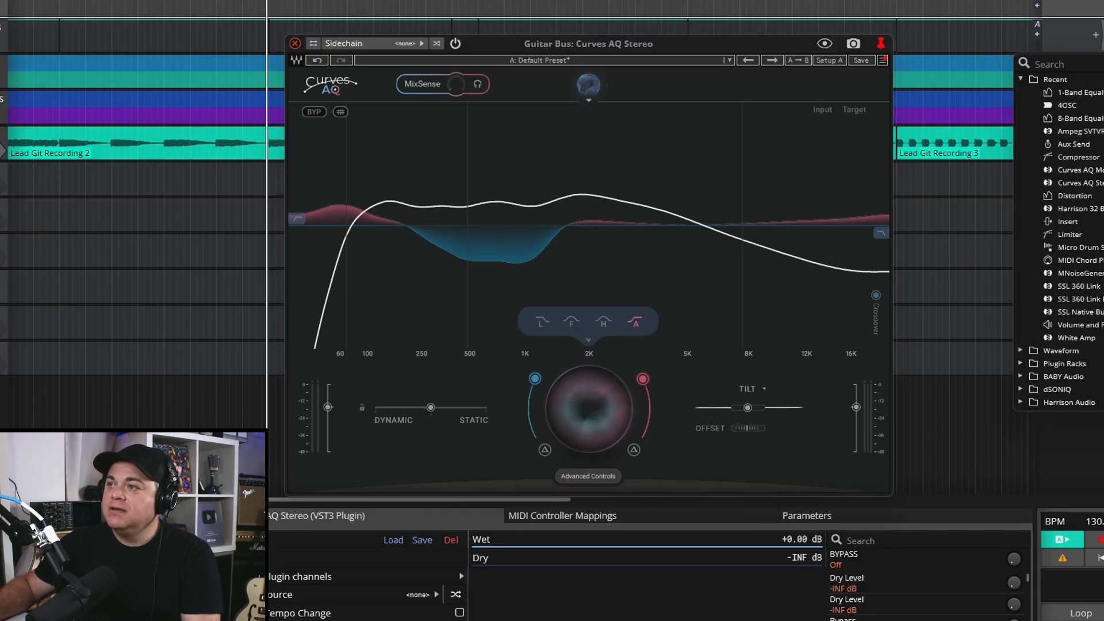
pyautogui.click(1080, 183)
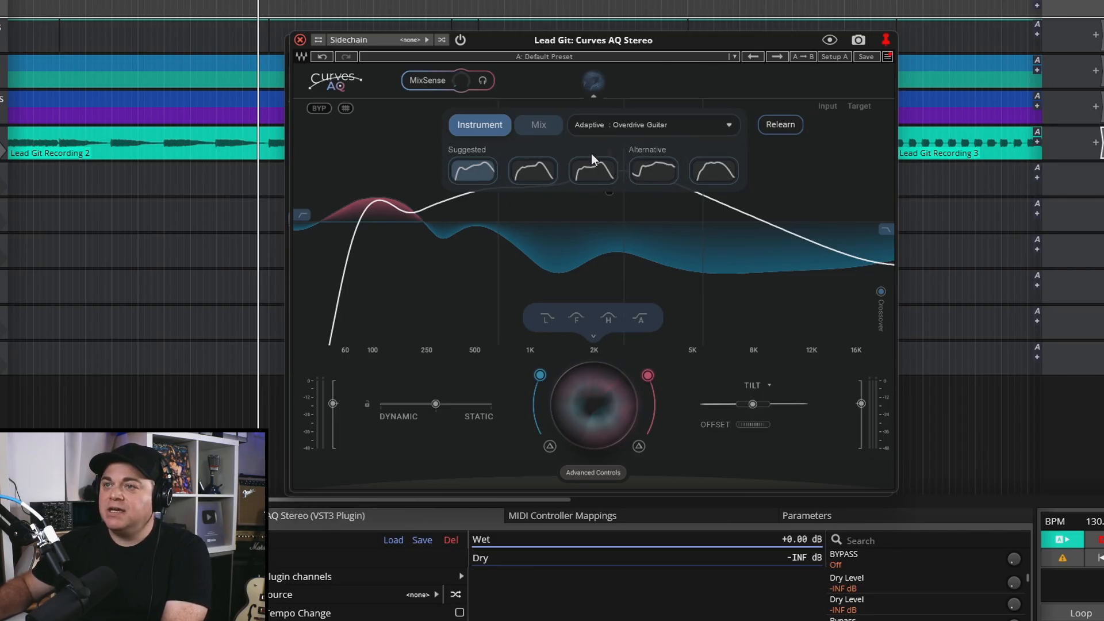
# Audition the suggested and alternative target curves on the lead guitar during playback, settling on the second suggested curve.
pyautogui.press('space')
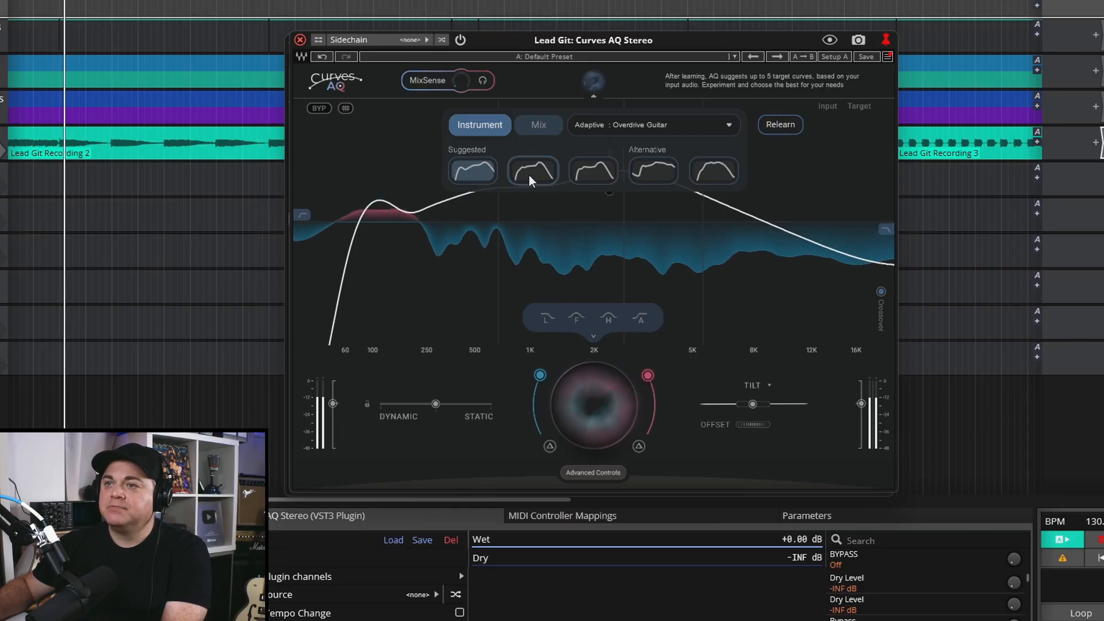
pyautogui.click(530, 172)
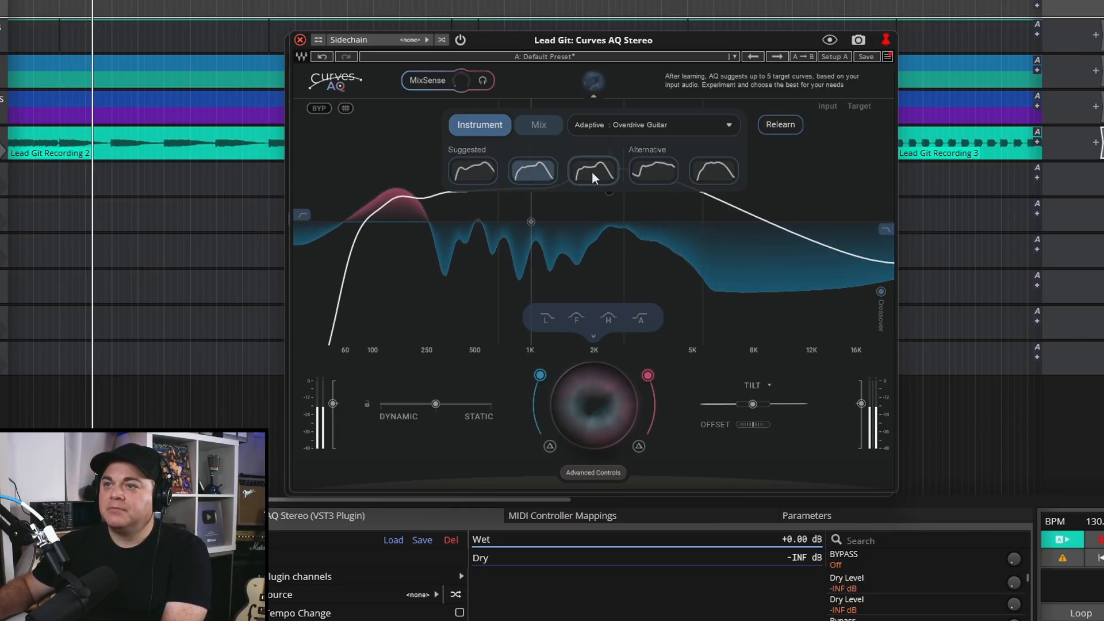
pyautogui.click(592, 171)
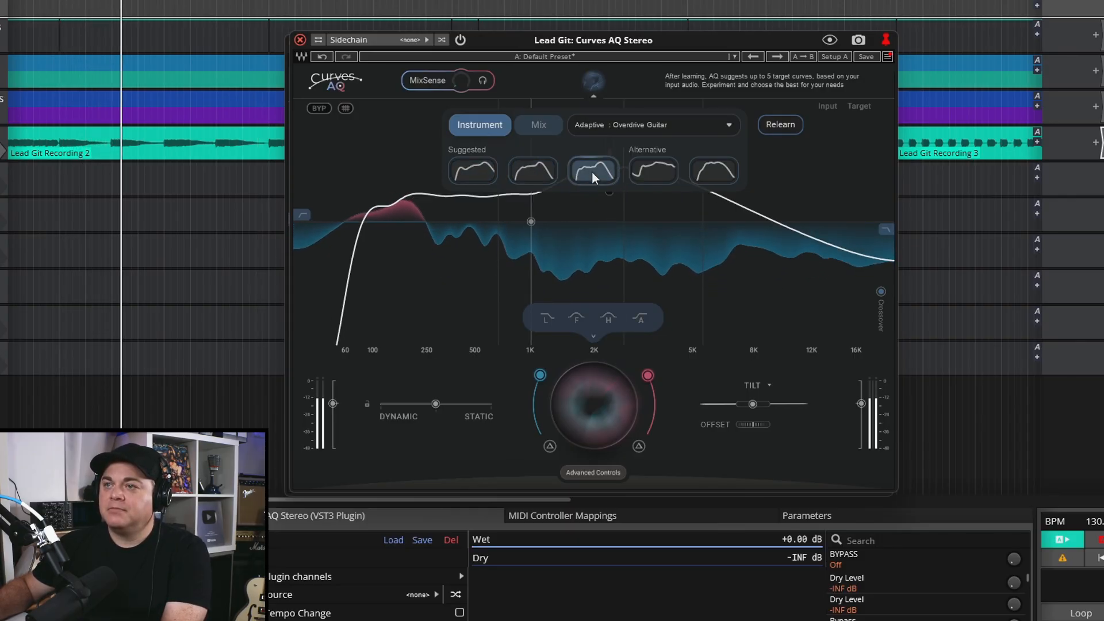
pyautogui.click(643, 169)
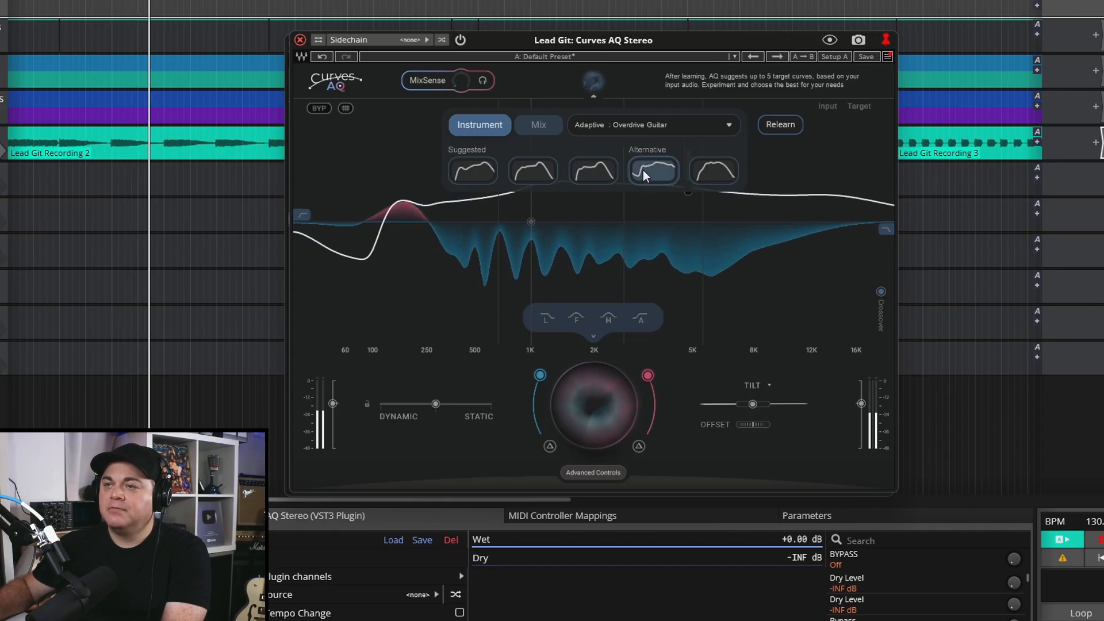
pyautogui.click(702, 164)
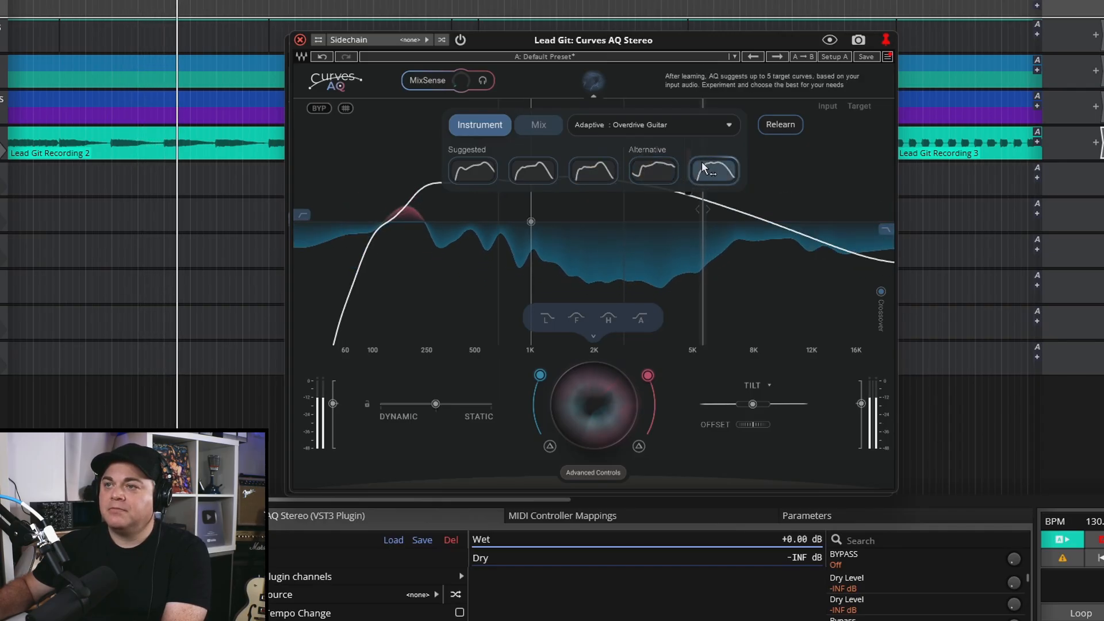
pyautogui.moveTo(623, 194)
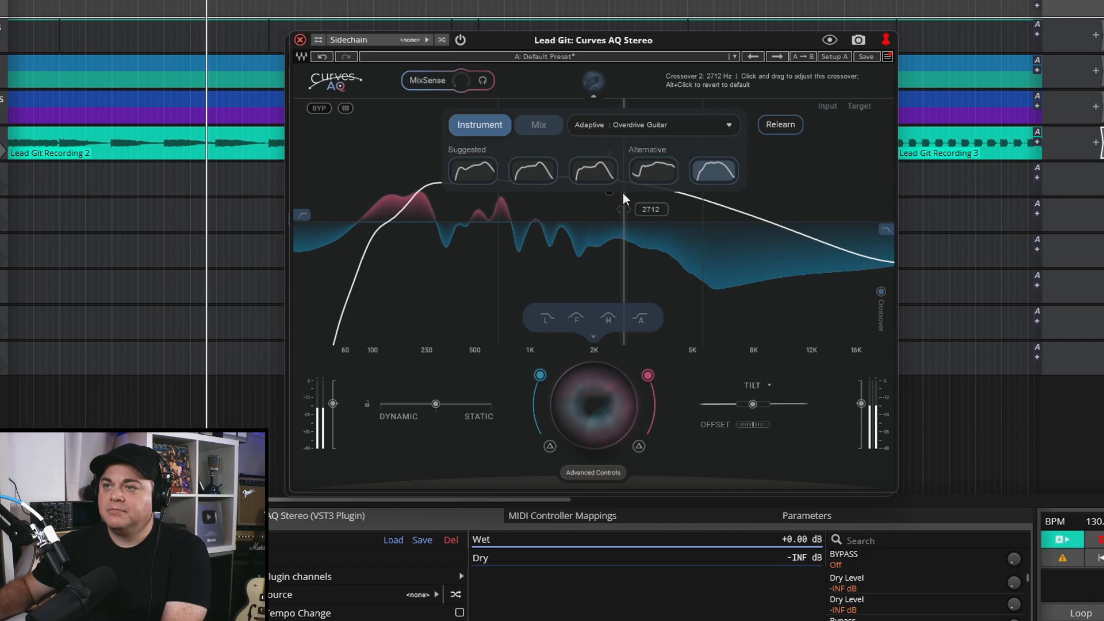
pyautogui.click(520, 176)
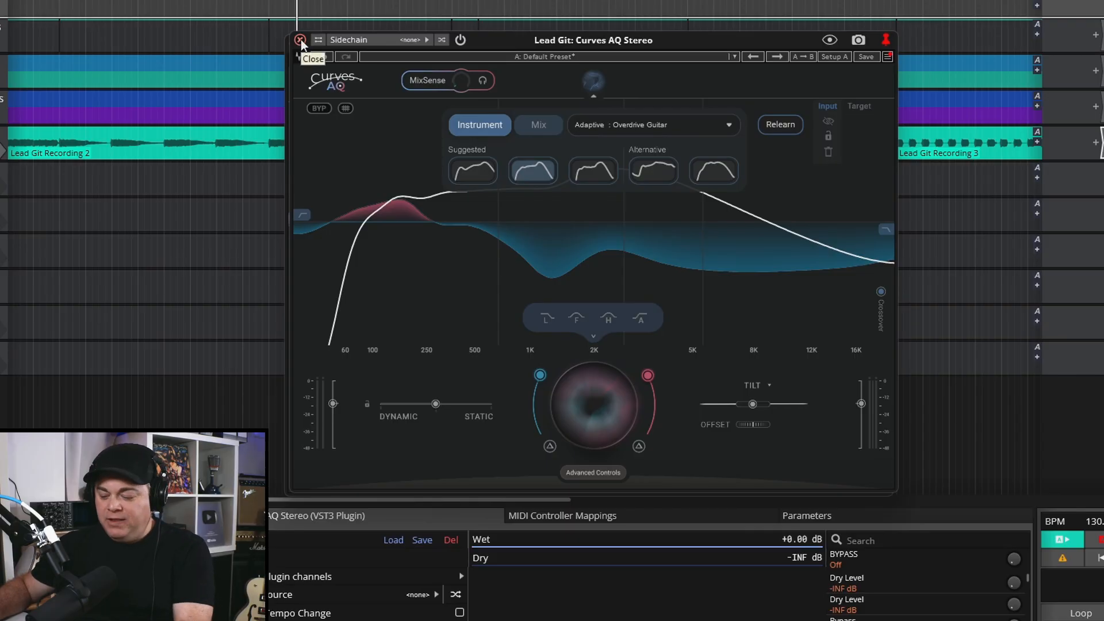
pyautogui.press('space')
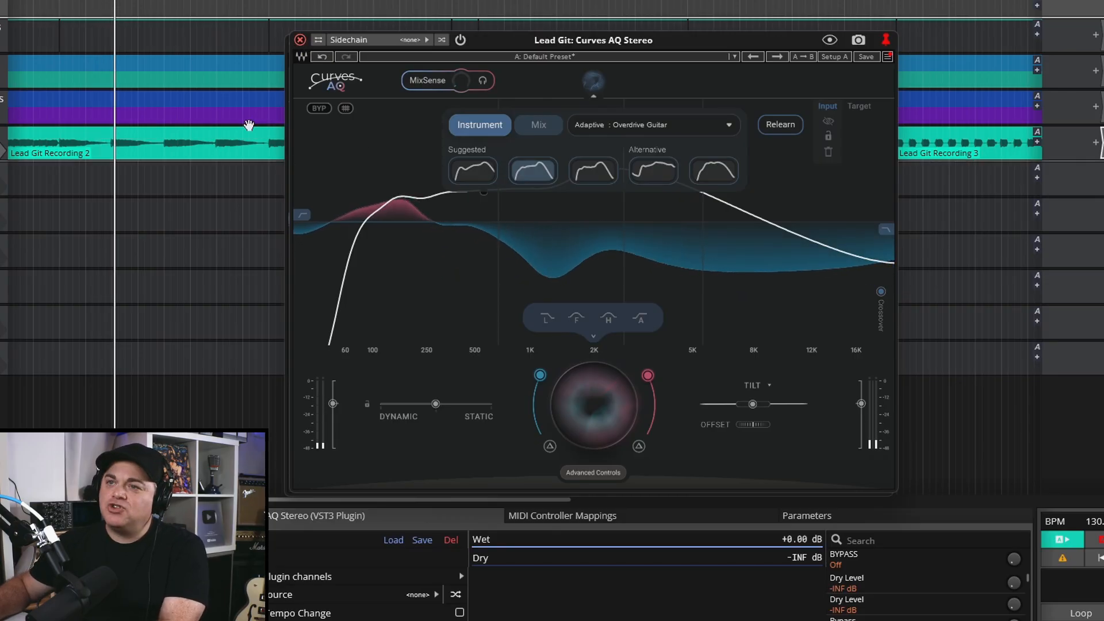
# Close the Lead Git and Guitar Bus plugin windows and set the Bass Bus Curves AQ sidechain source to Kick.
pyautogui.click(301, 40)
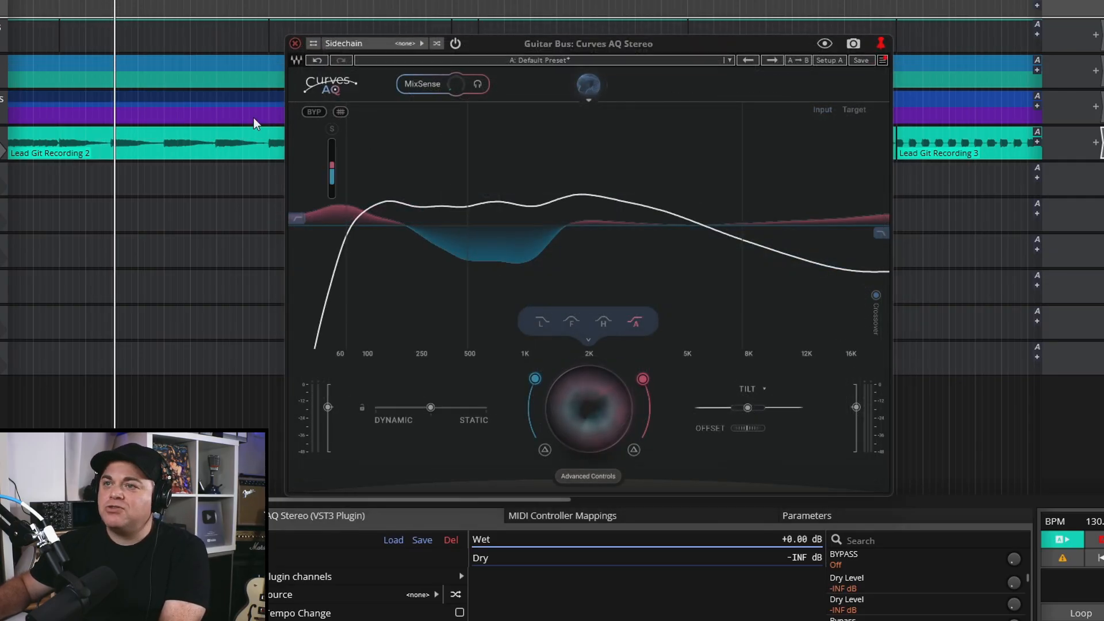
pyautogui.click(295, 43)
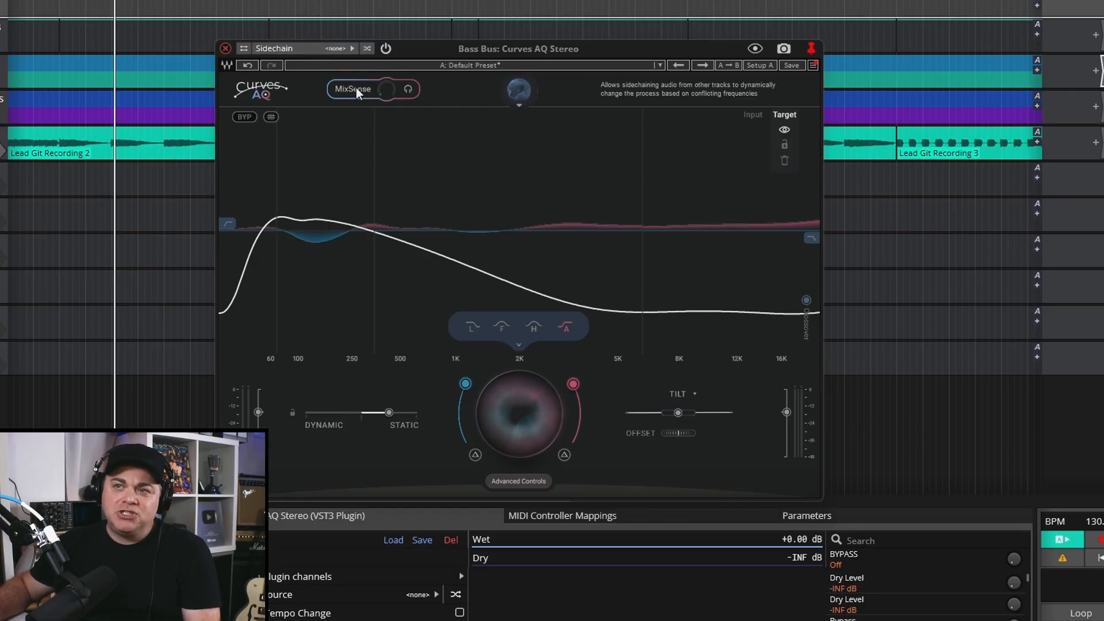
pyautogui.click(313, 46)
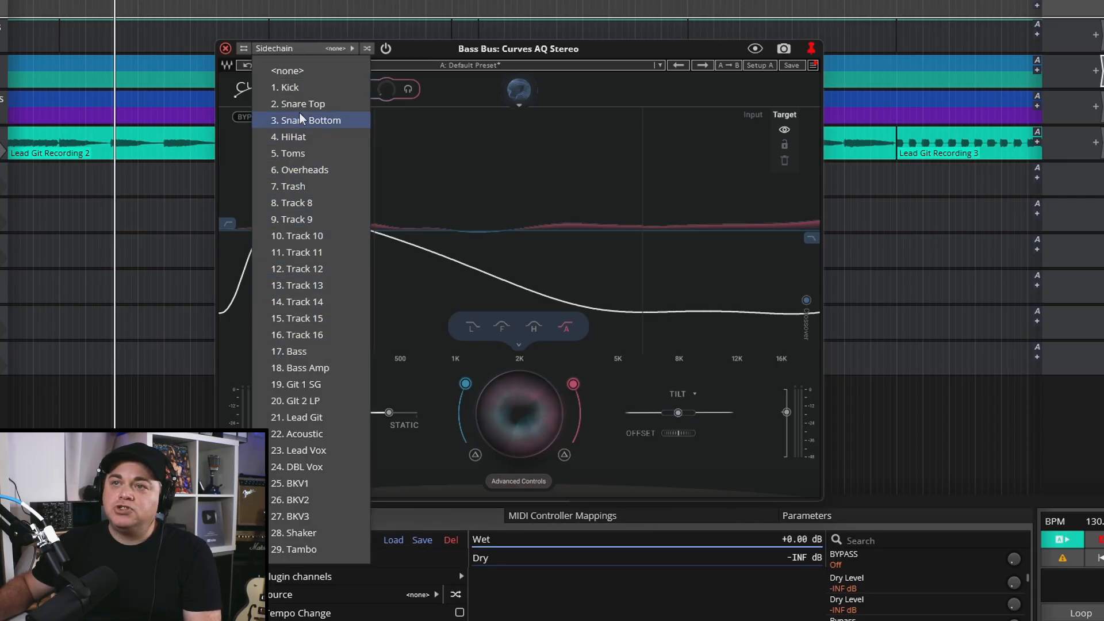
pyautogui.click(299, 86)
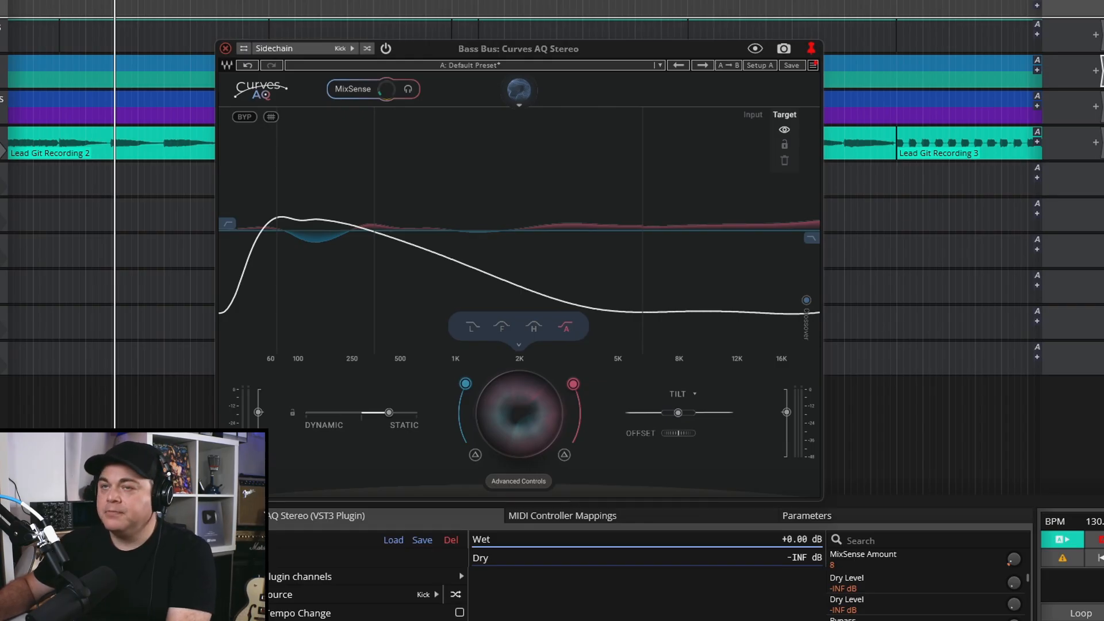
# Raise the Bass Bus MixSense amount to 68 during playback, compare it switched off and on, and increase the amount further.
pyautogui.moveTo(387, 89); pyautogui.dragTo(378, 55)
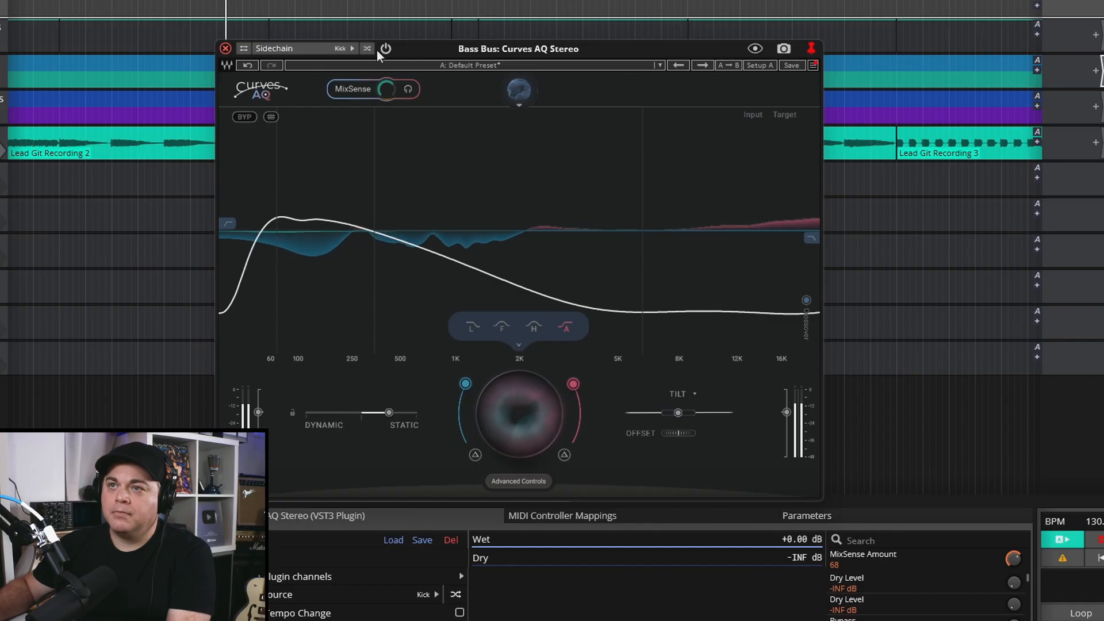
pyautogui.click(357, 87)
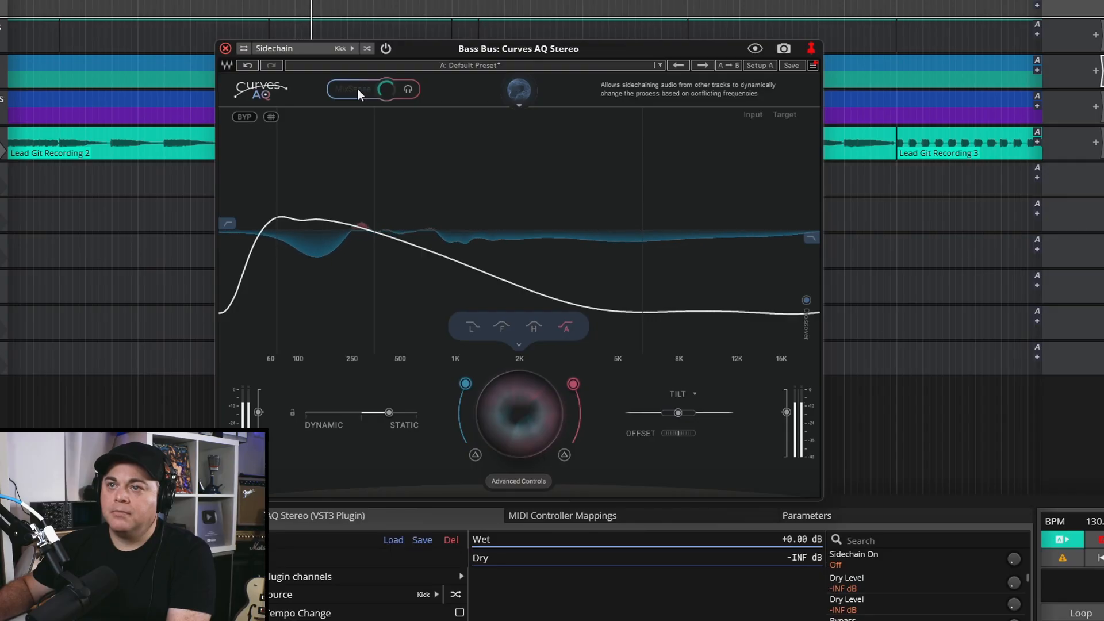
pyautogui.click(357, 88)
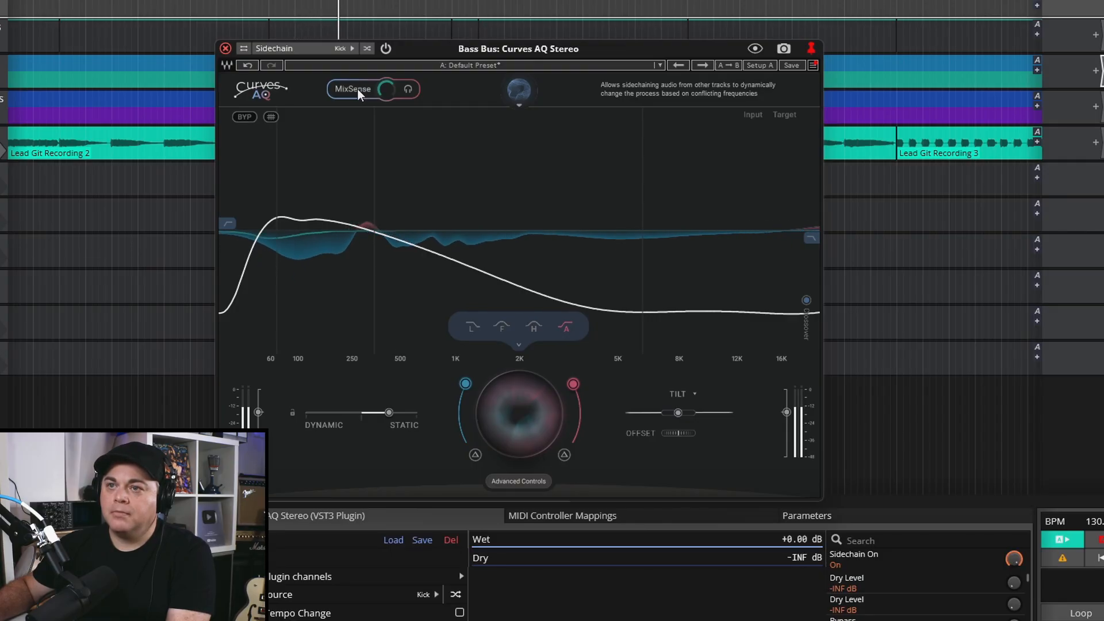
pyautogui.moveTo(385, 89); pyautogui.dragTo(386, 77)
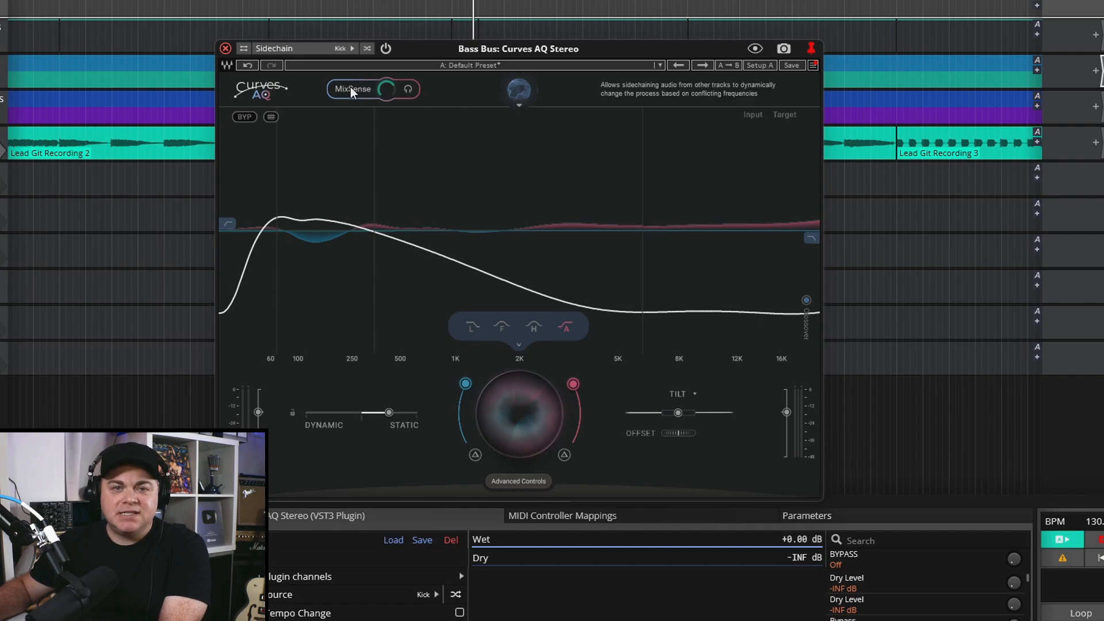
# Compare the Bass Bus with MixSense off and on during playback, leaving MixSense enabled.
pyautogui.press('space')
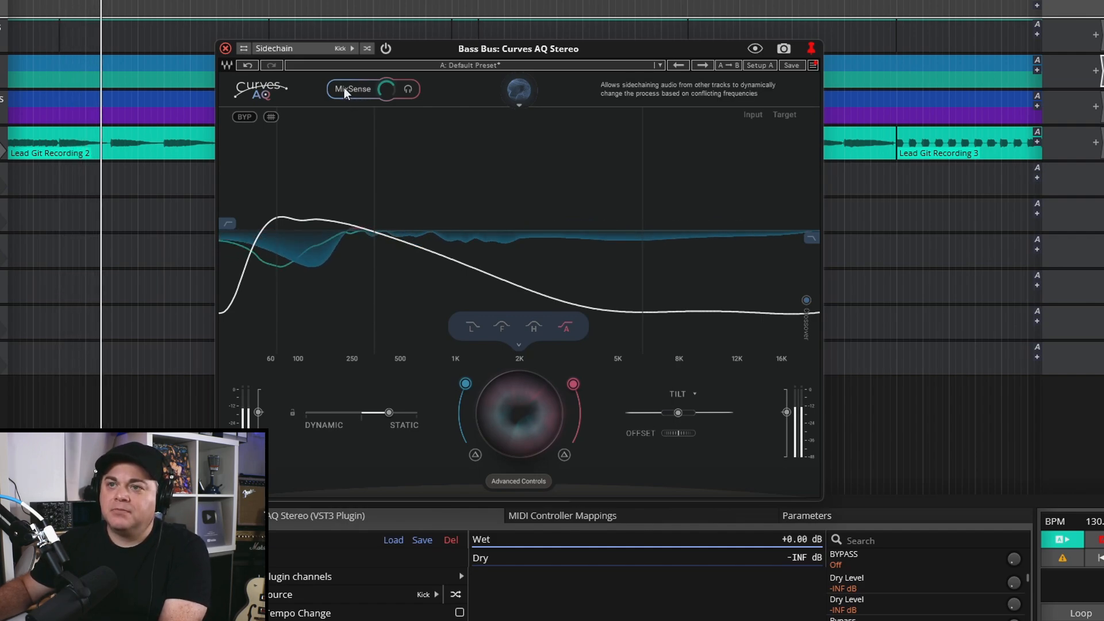
pyautogui.click(344, 87)
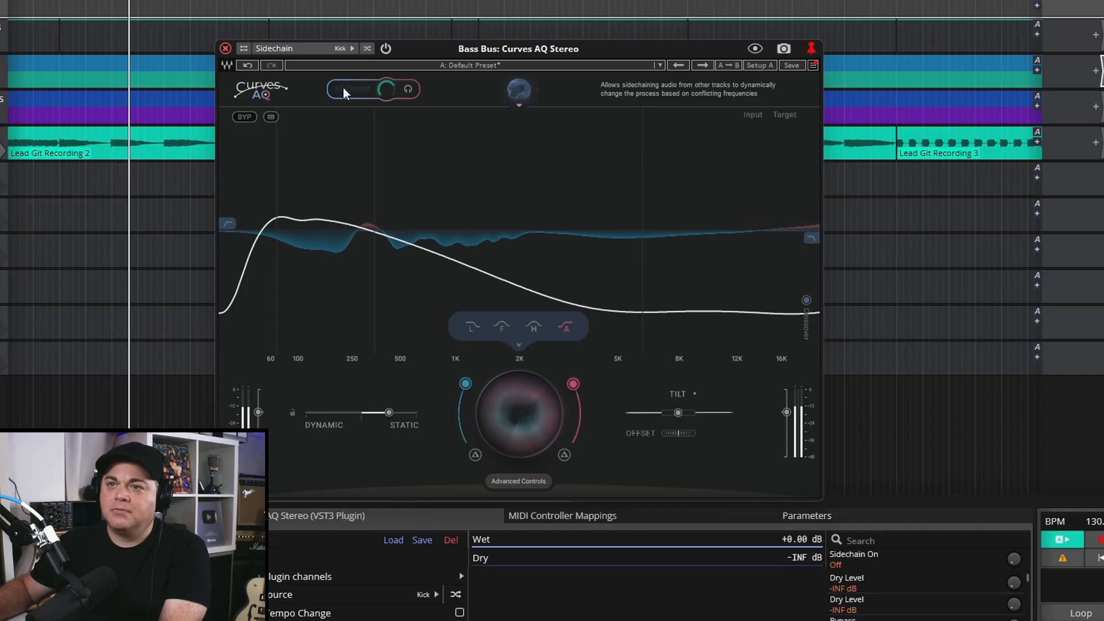
pyautogui.click(343, 87)
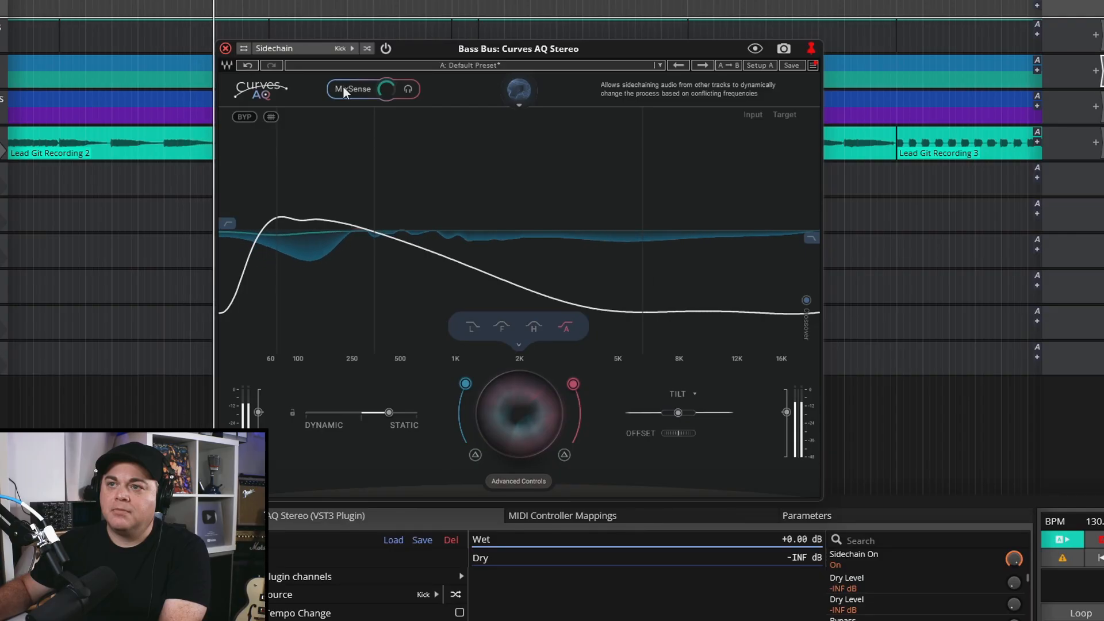
pyautogui.click(343, 88)
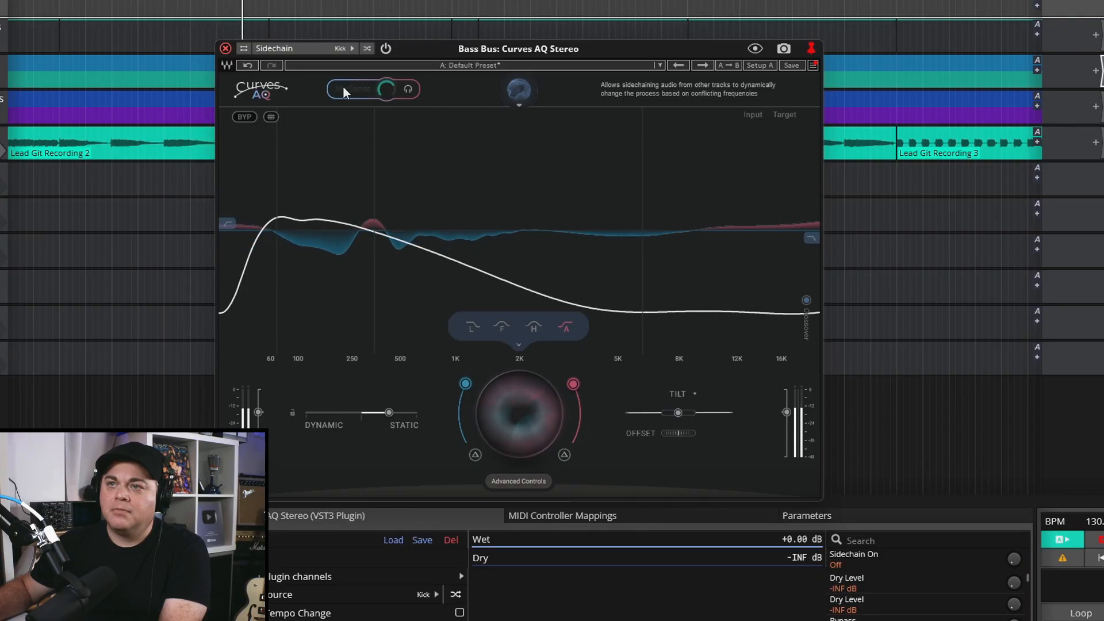
pyautogui.click(343, 87)
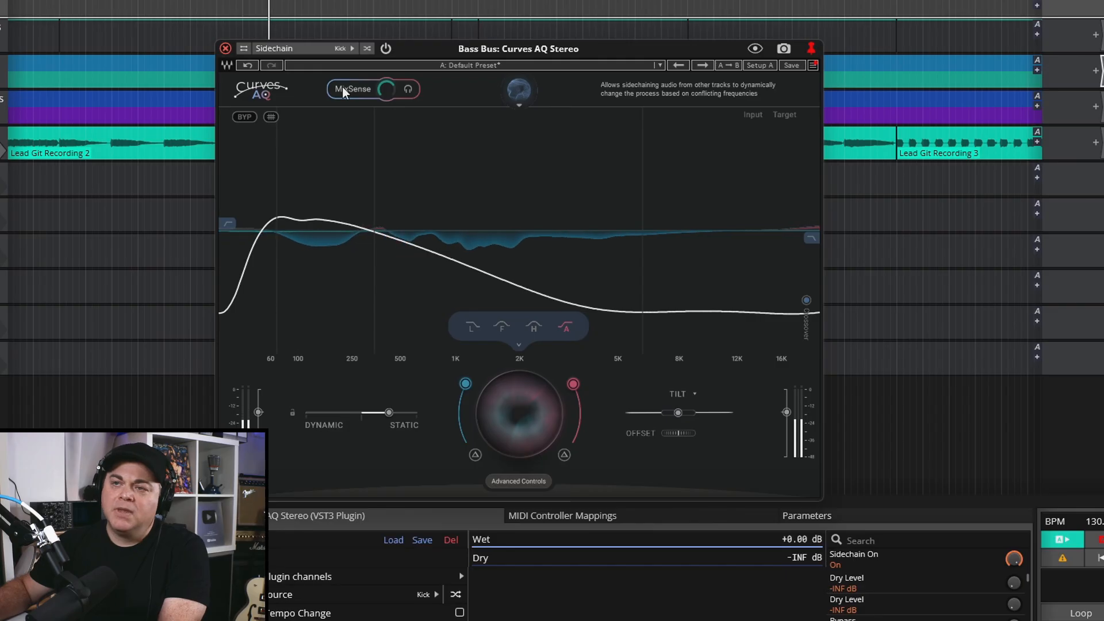
pyautogui.press('space')
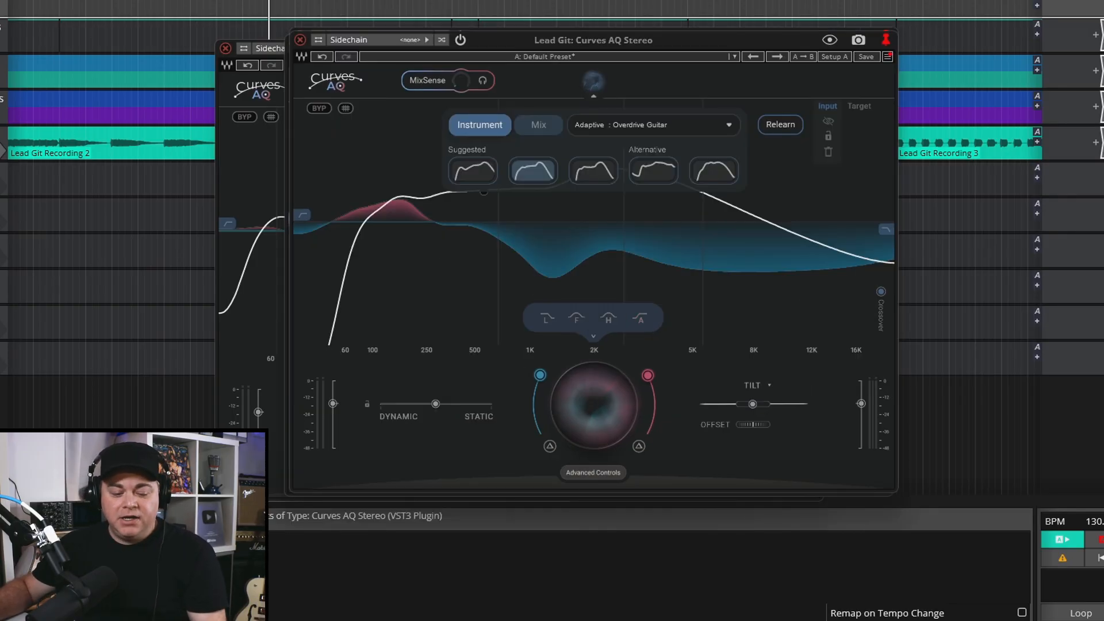
# Play the song and compare all Curves AQ instances bypassed and active, leaving them active.
pyautogui.press('space')
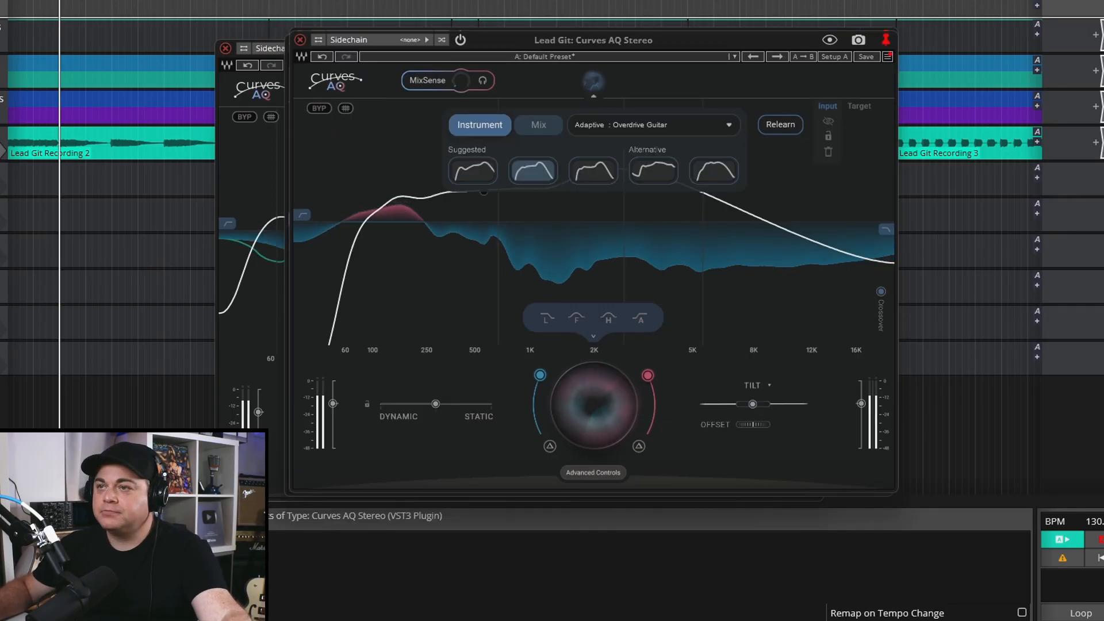
pyautogui.press('b')
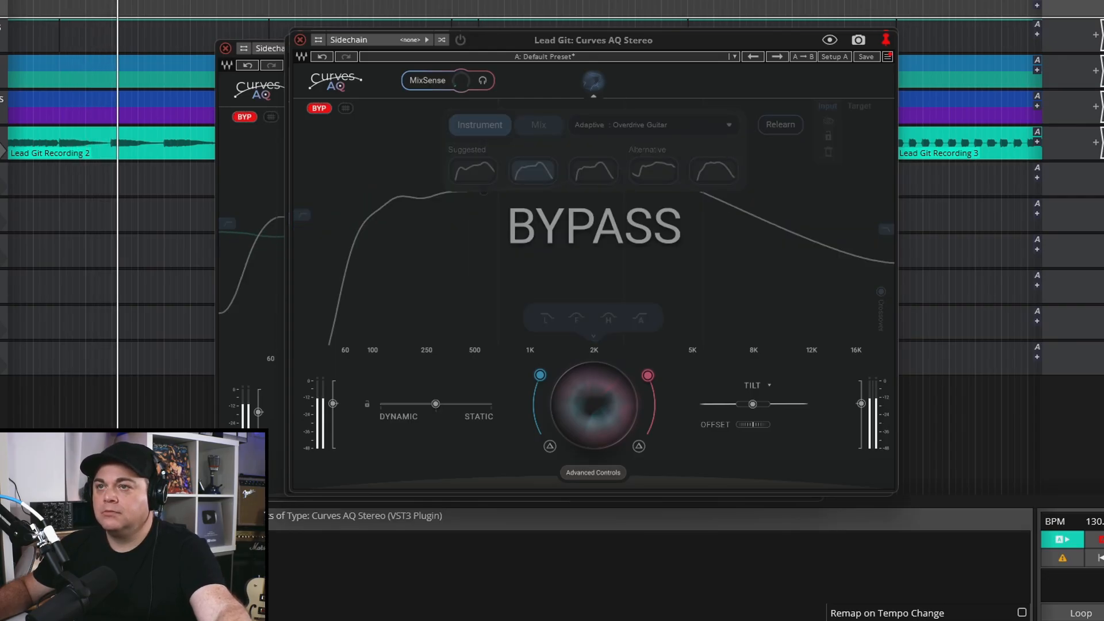
pyautogui.press('b')
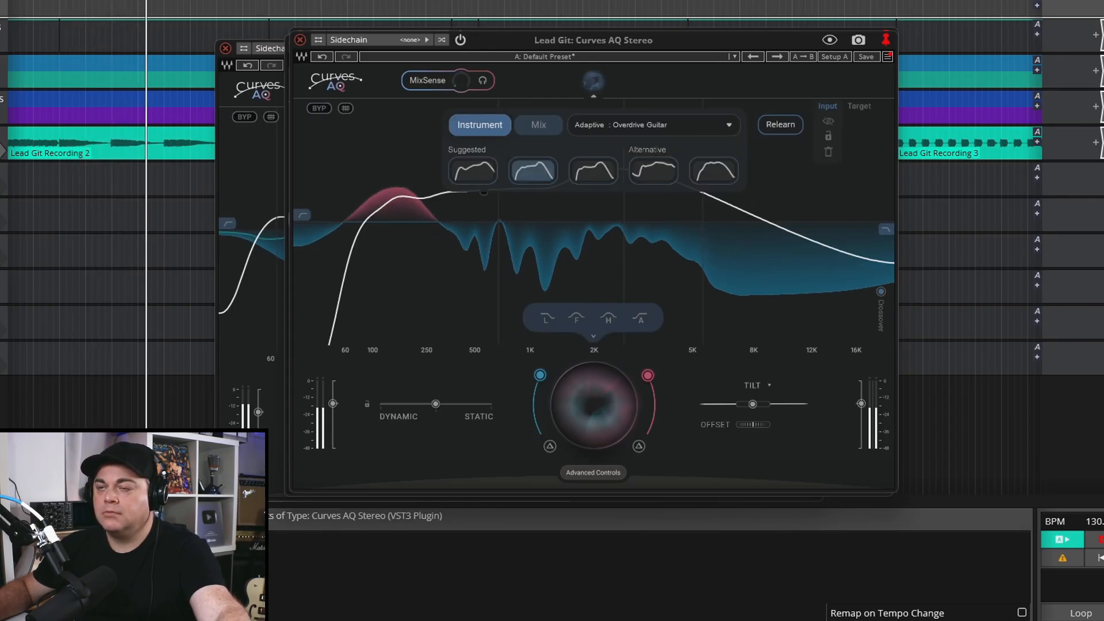
pyautogui.press('b')
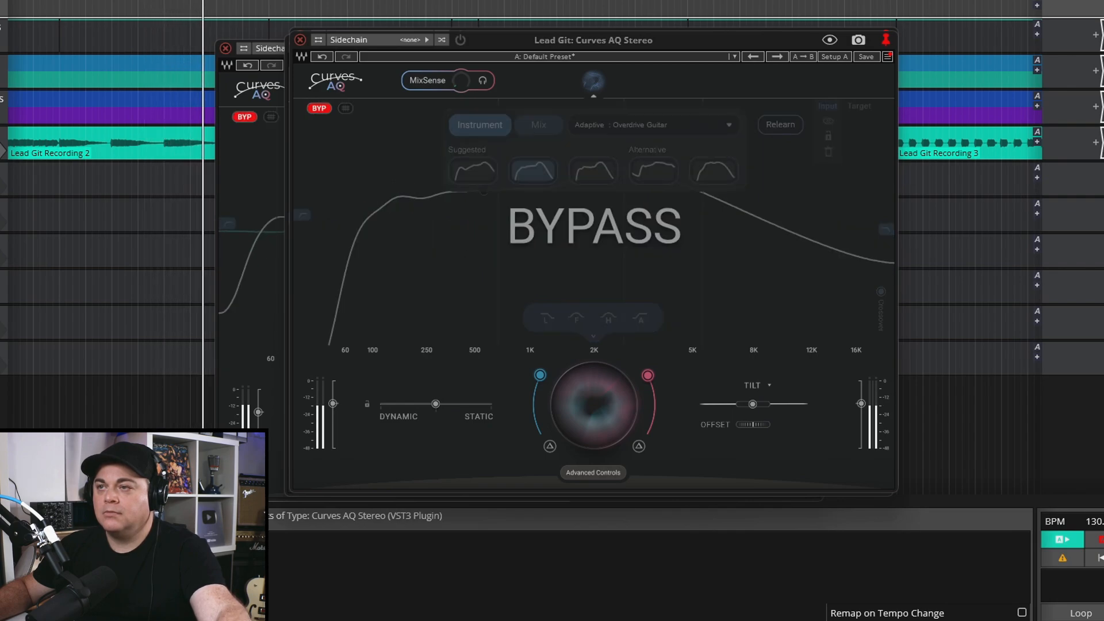
pyautogui.press('b')
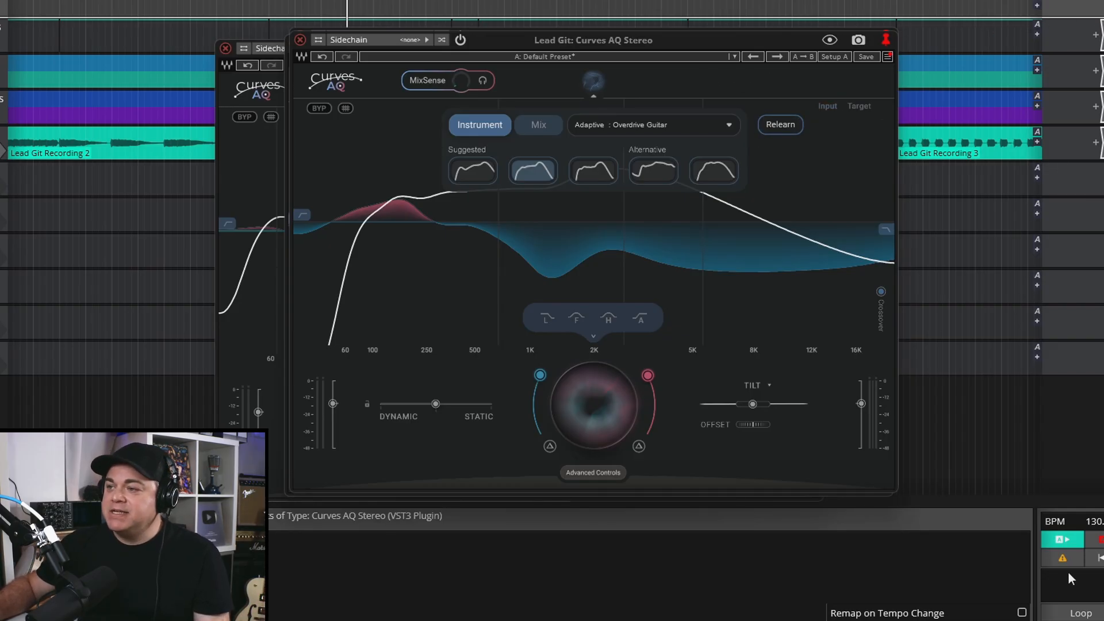
# Insert Curves AQ Stereo from the recently used plugins on the Master.
pyautogui.click(1032, 578)
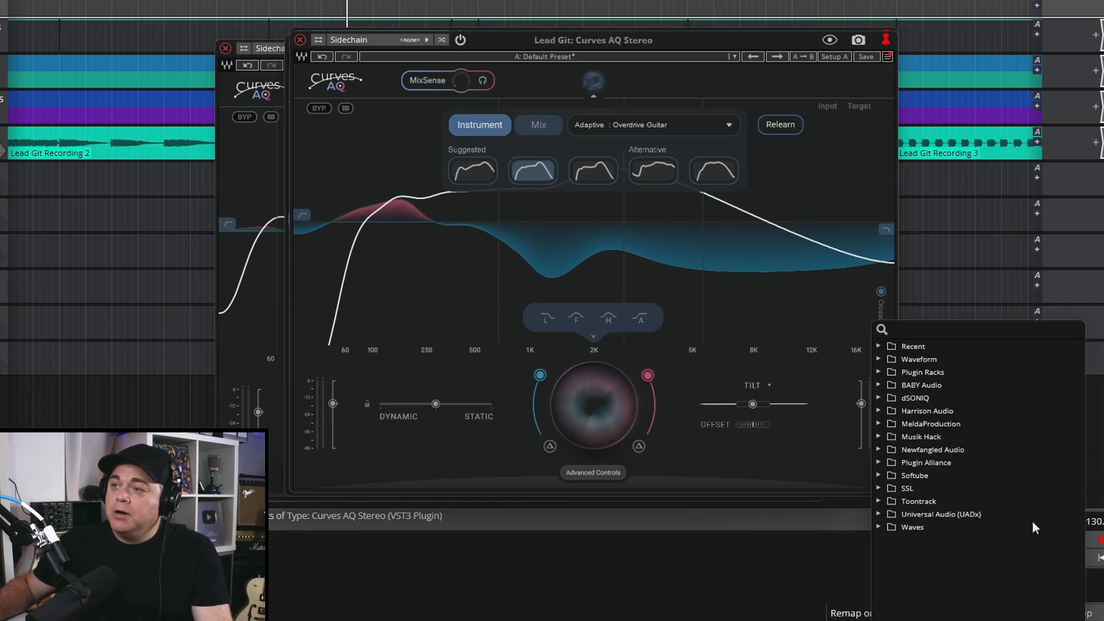
pyautogui.click(877, 346)
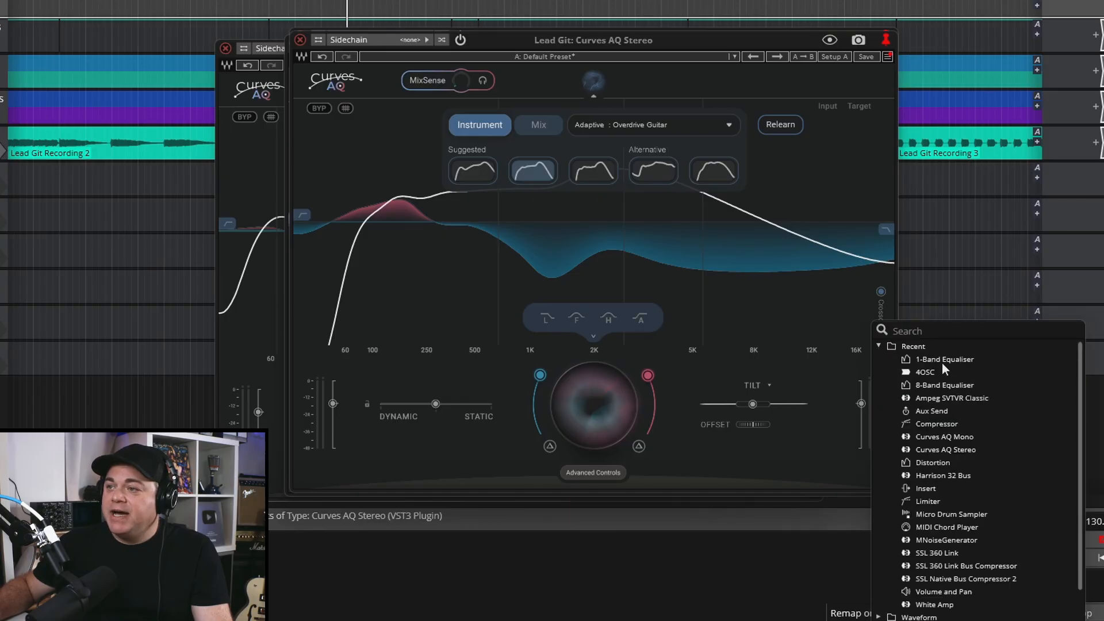
pyautogui.click(986, 449)
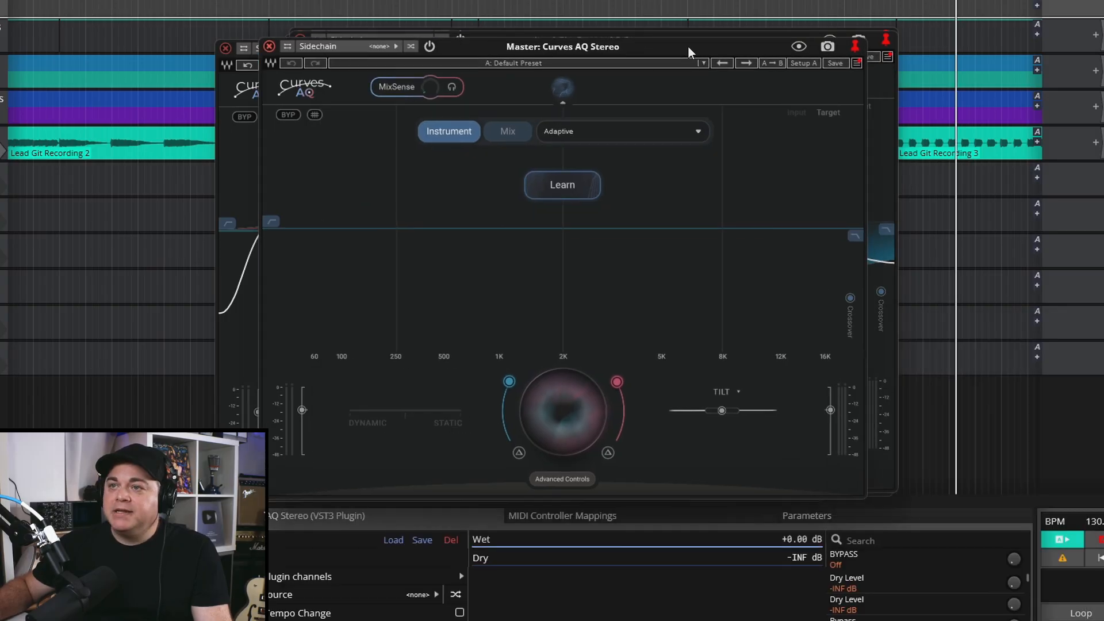
# Switch the Master's Curves AQ to Mix mode, run Learn with the Adaptive target, and select the House curve.
pyautogui.click(515, 133)
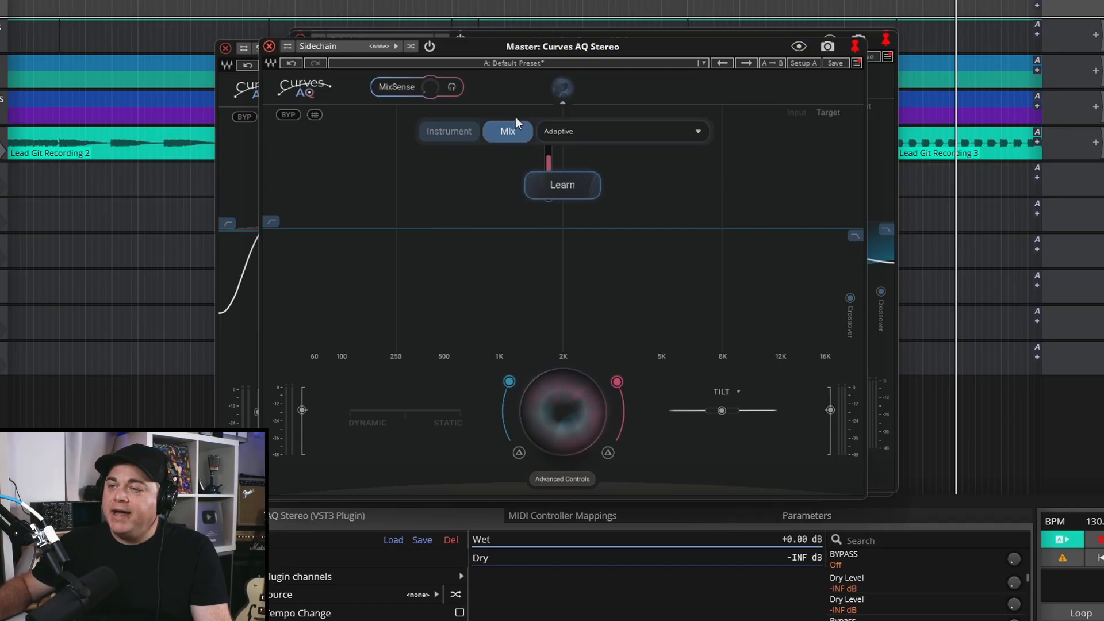
pyautogui.click(574, 185)
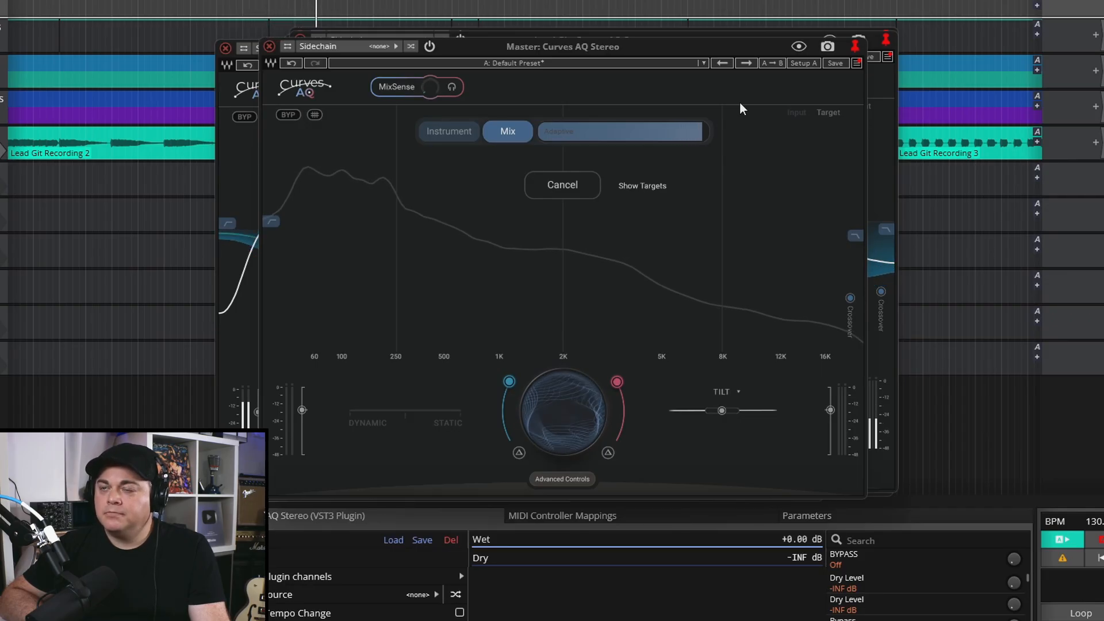
pyautogui.click(431, 179)
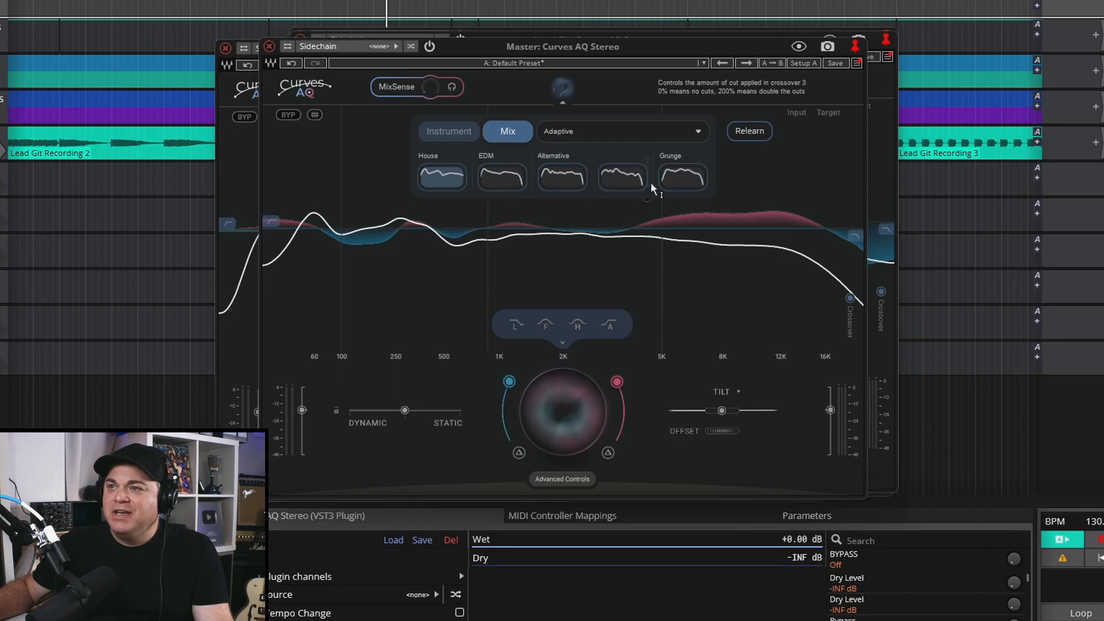
# Set the target of the Master's Curves AQ to Indie from the Rock group and relearn the mix.
pyautogui.click(698, 132)
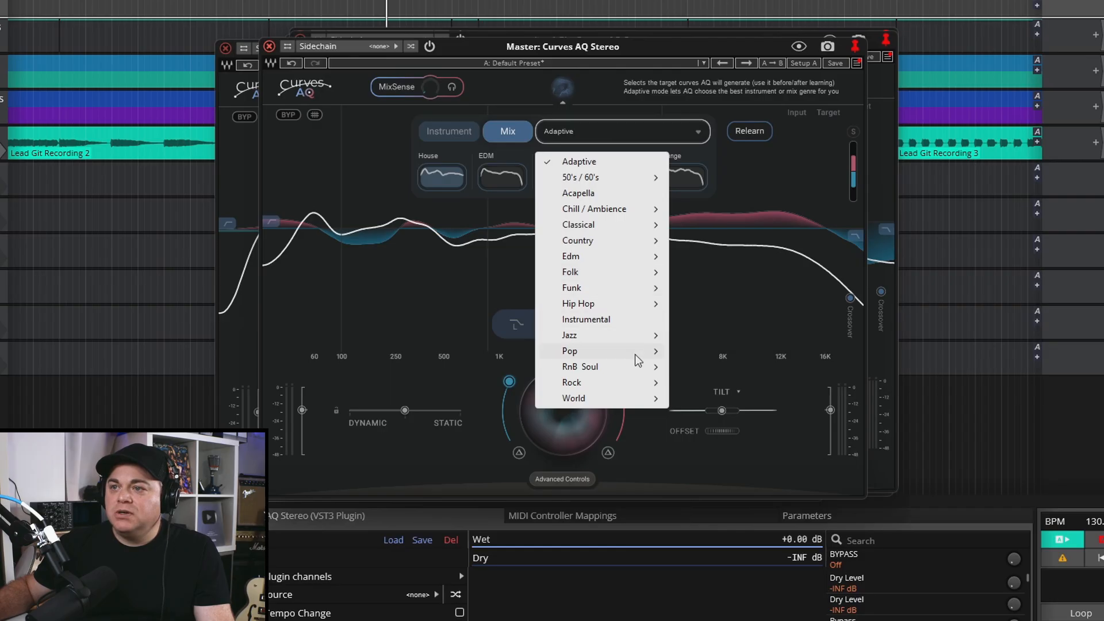
pyautogui.moveTo(637, 387)
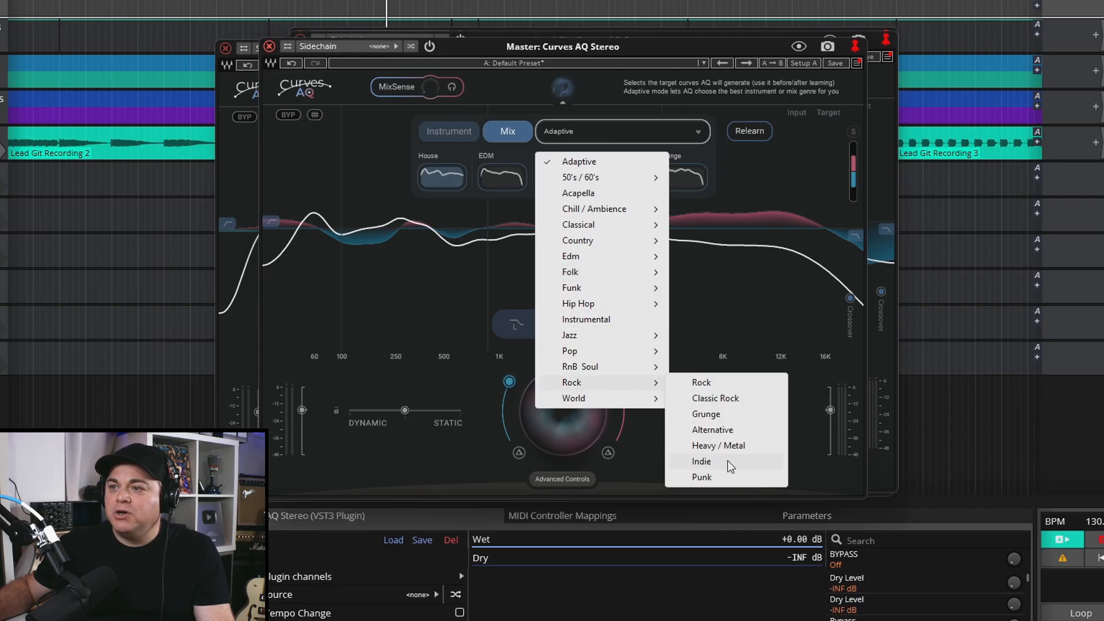
pyautogui.click(728, 461)
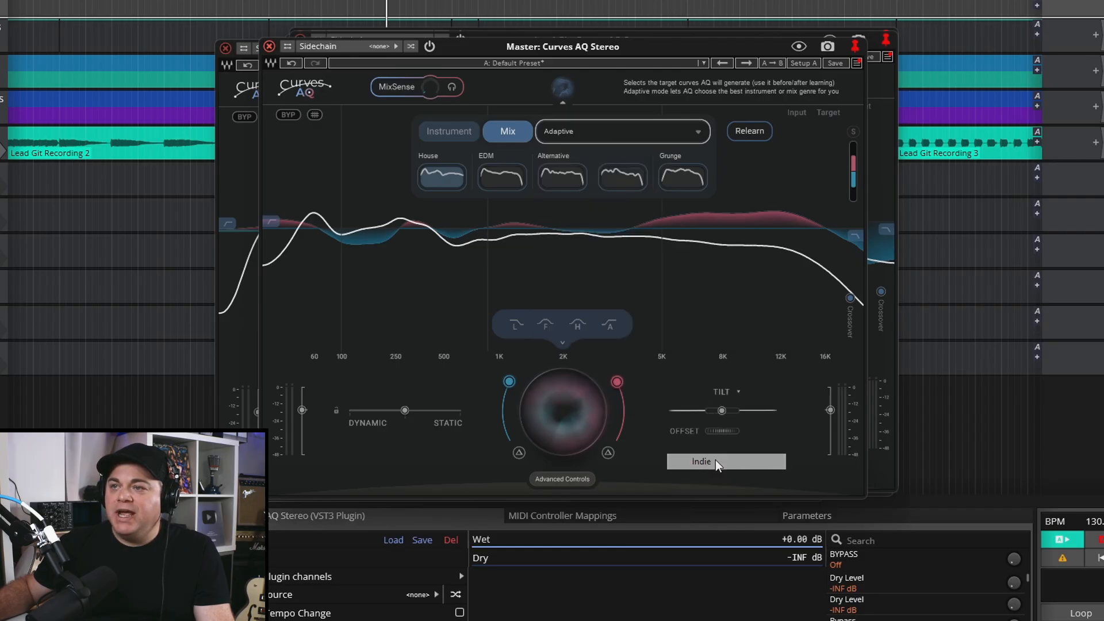
pyautogui.click(748, 132)
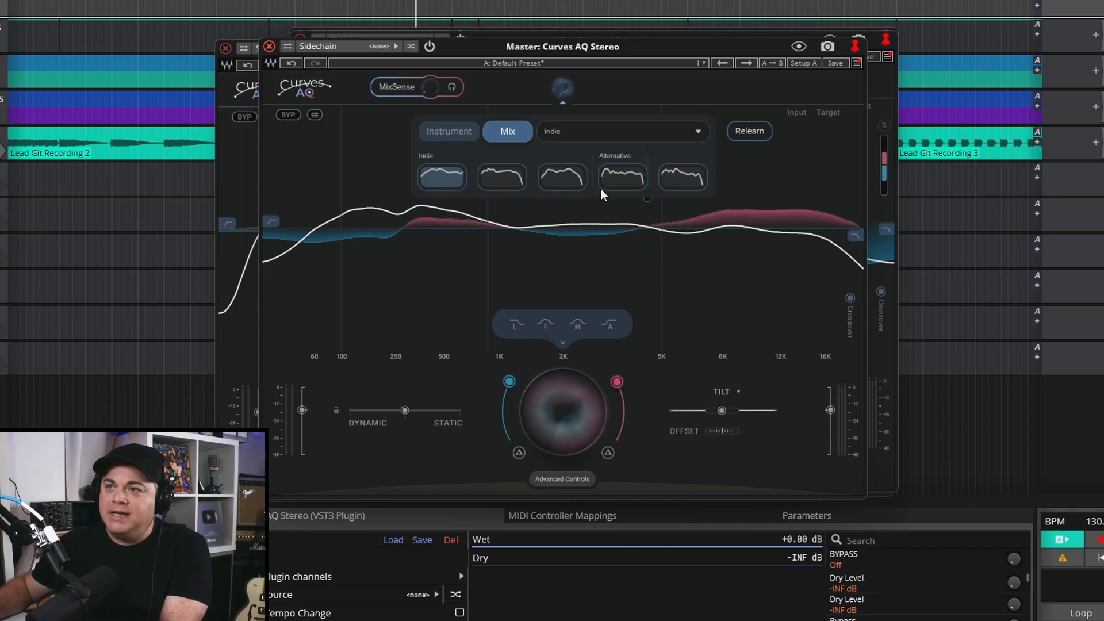
pyautogui.click(596, 136)
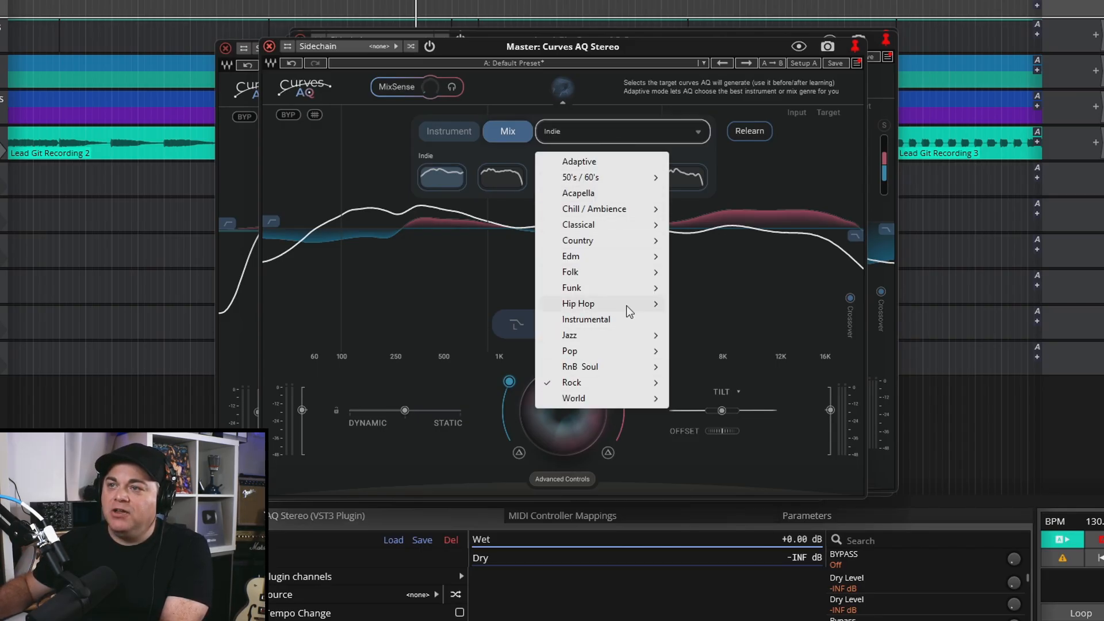
pyautogui.click(656, 76)
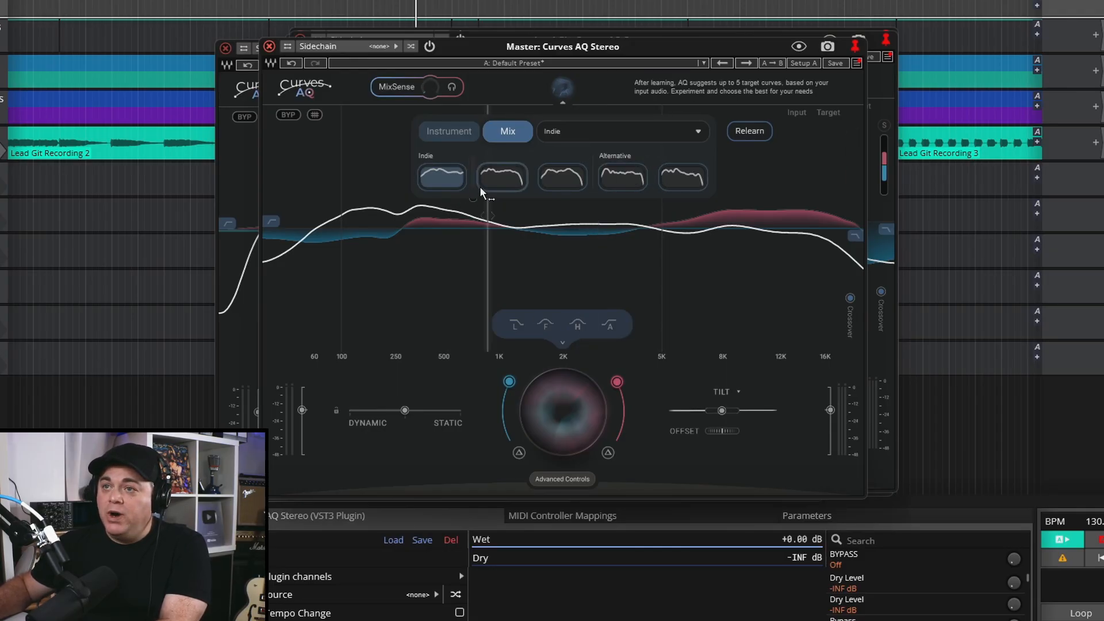
# Audition the suggested Indie and Alternative target curves during playback, and select the last Alternative curve.
pyautogui.click(515, 187)
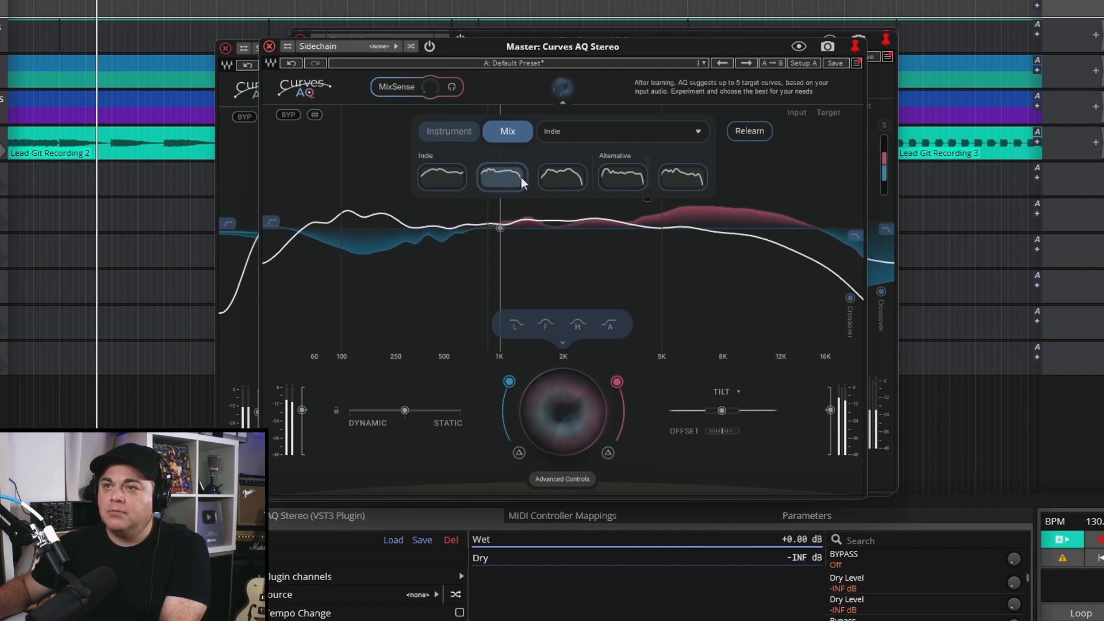
pyautogui.click(551, 175)
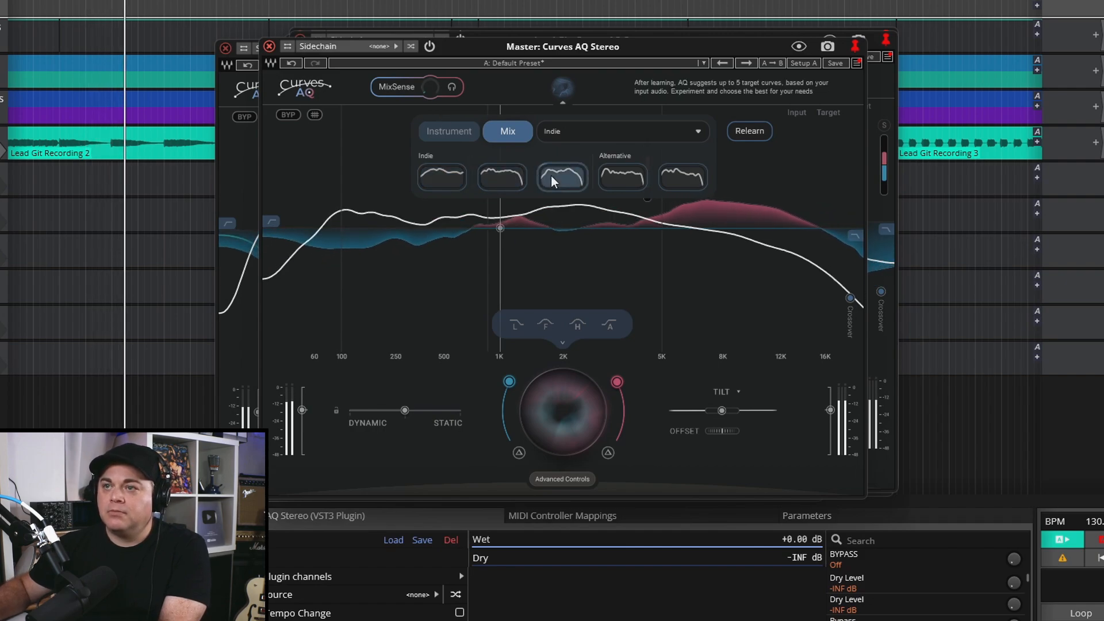
pyautogui.click(619, 180)
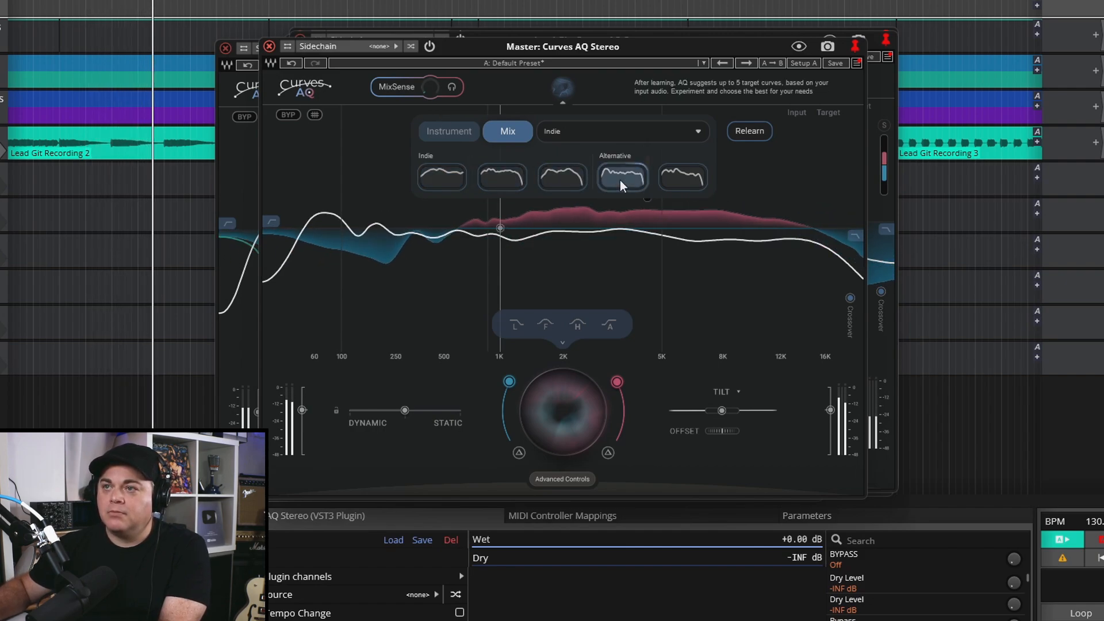
pyautogui.click(485, 178)
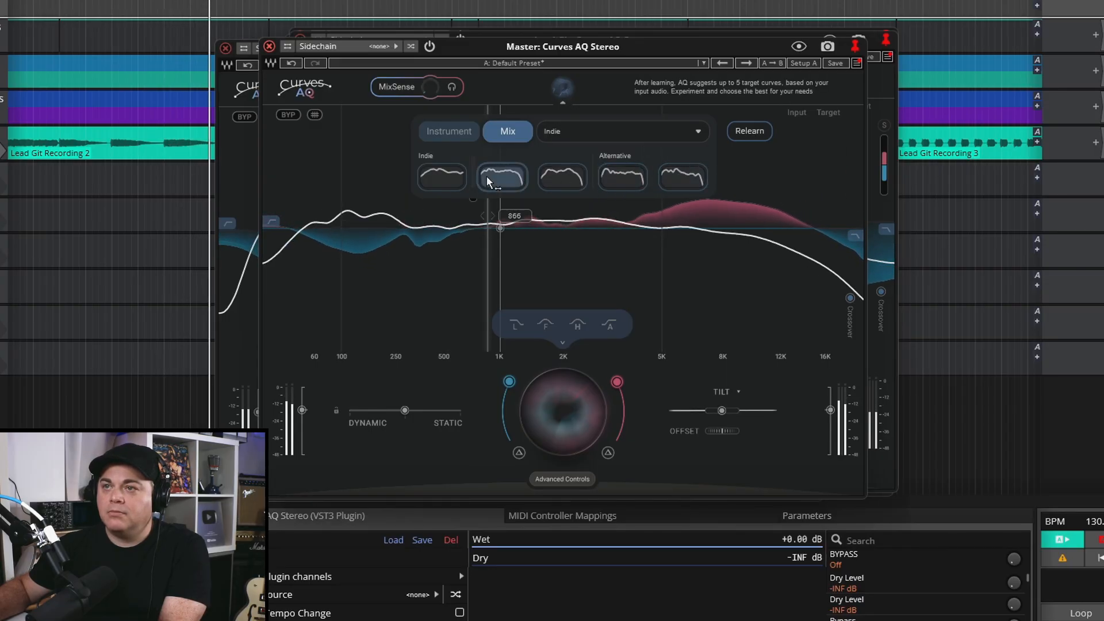
pyautogui.click(674, 172)
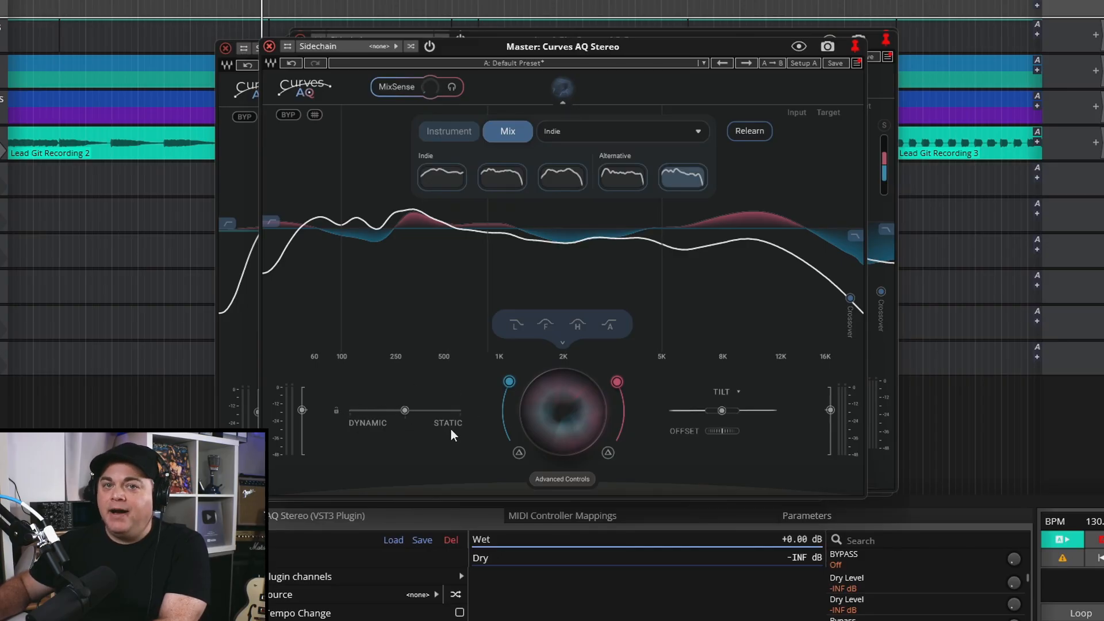
# Try the Dynamic/Static balance at 100% static, comparing the Master's Curves AQ bypassed and active during playback.
pyautogui.click(405, 410)
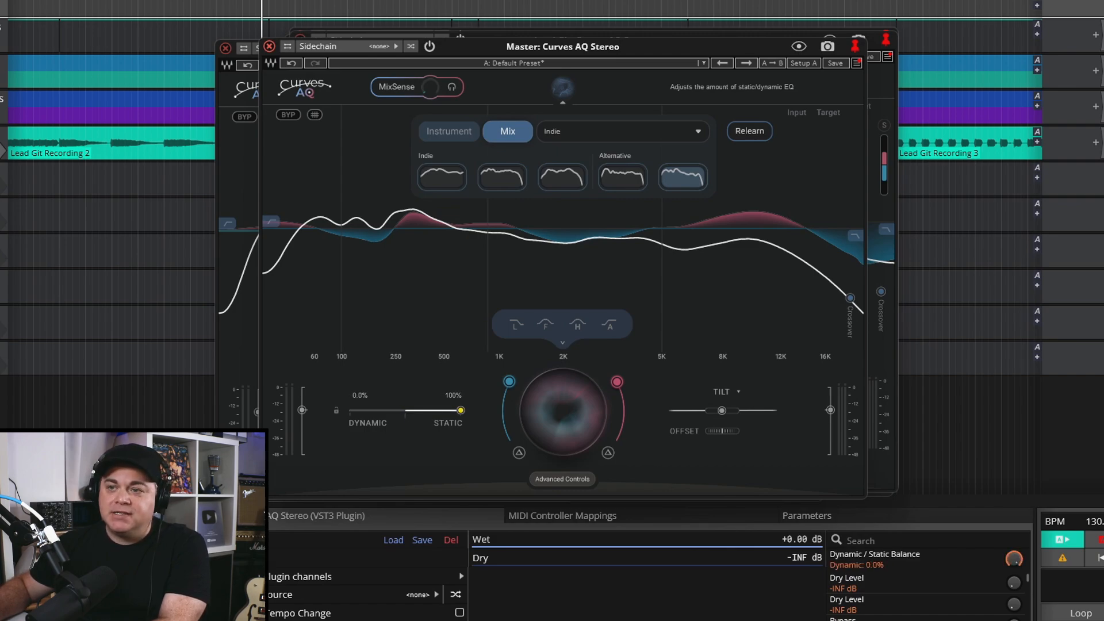
pyautogui.press('space')
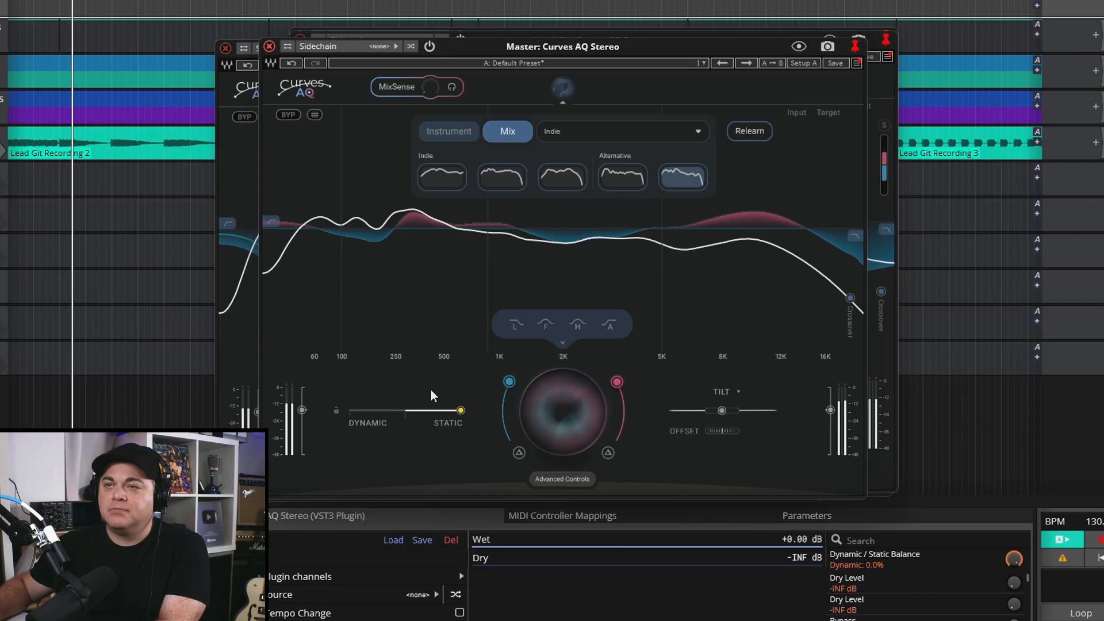
pyautogui.click(431, 47)
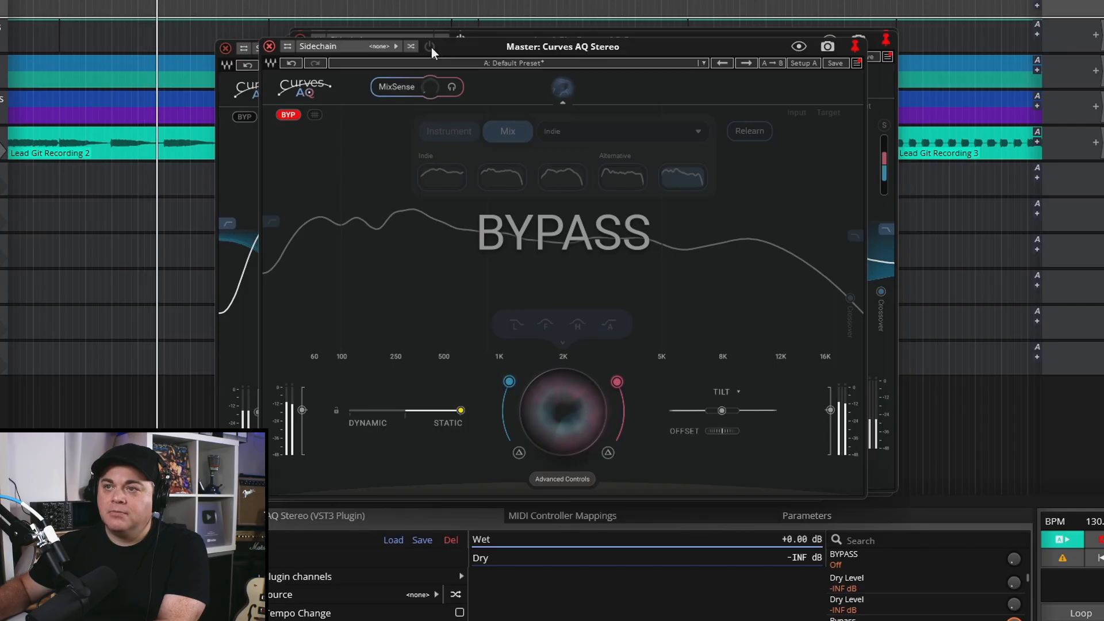
pyautogui.click(432, 47)
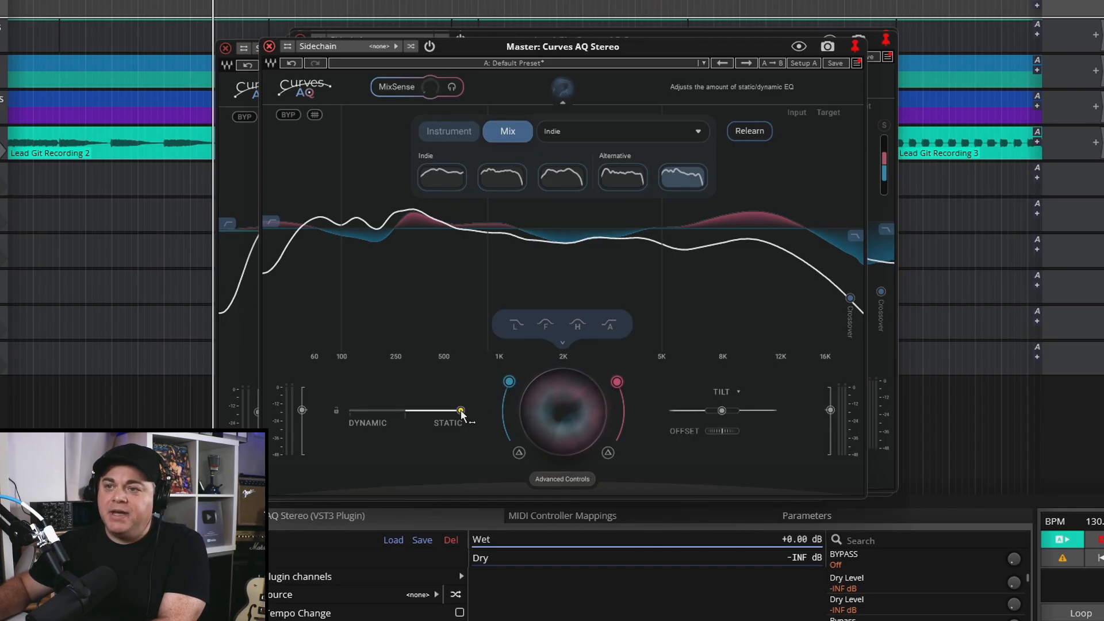
# Set the Dynamic/Static balance slightly to the static side of centre and compare the Master's Curves AQ bypassed and active.
pyautogui.moveTo(460, 409); pyautogui.dragTo(427, 410)
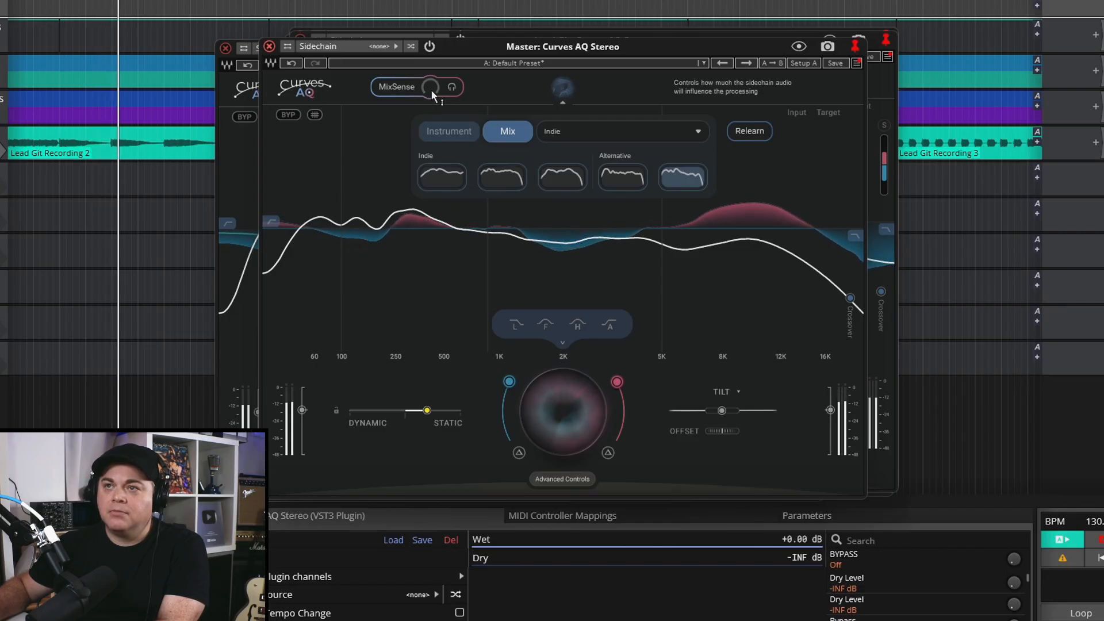
pyautogui.click(429, 47)
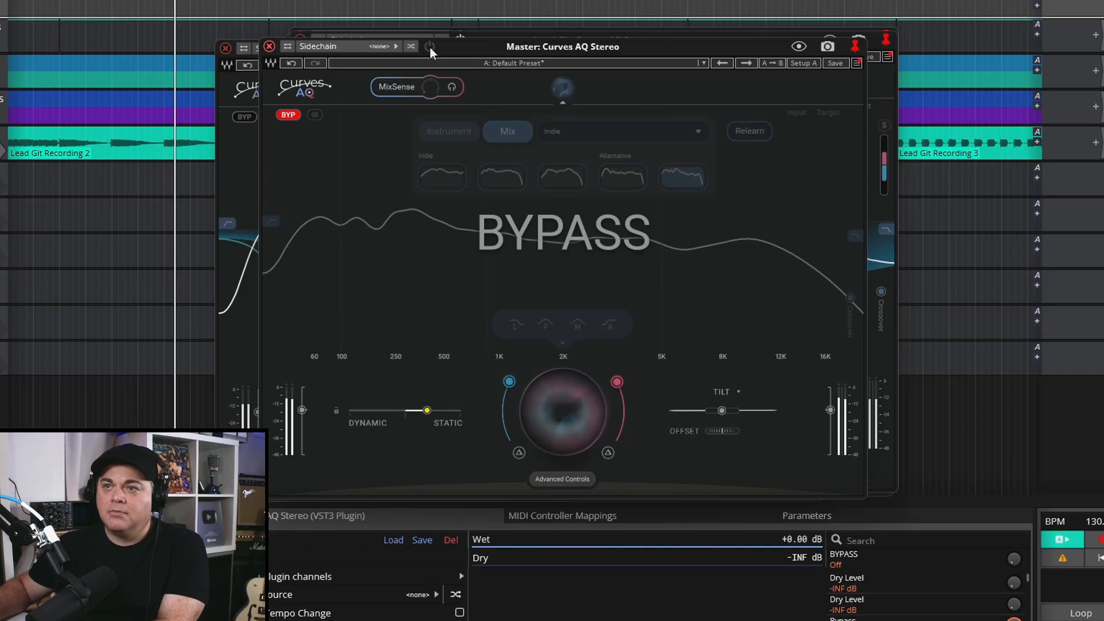
pyautogui.click(429, 46)
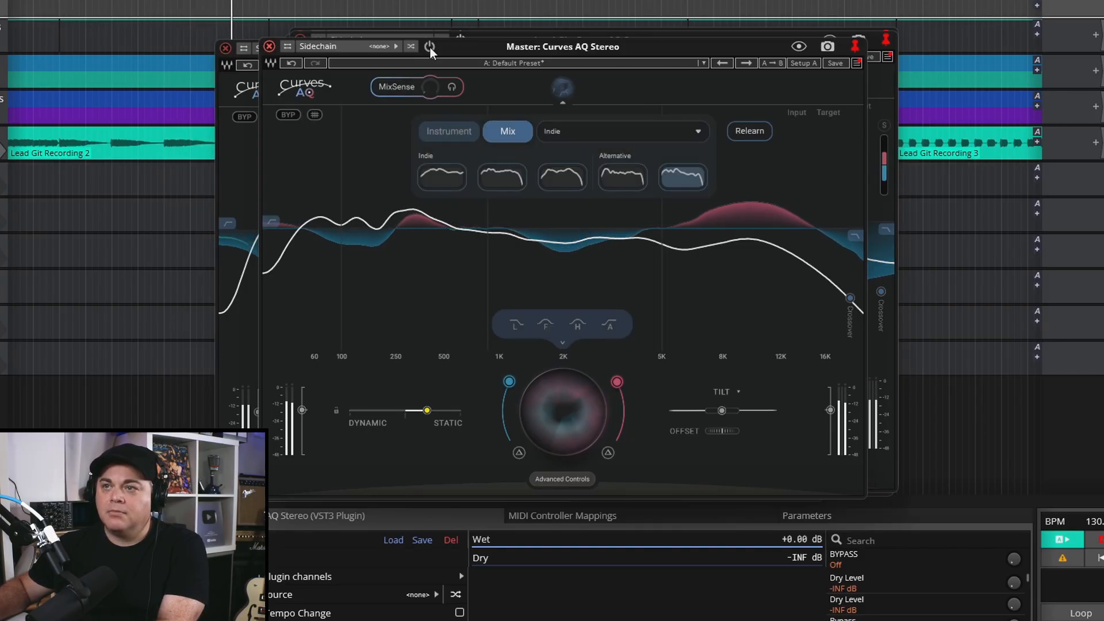
pyautogui.click(430, 46)
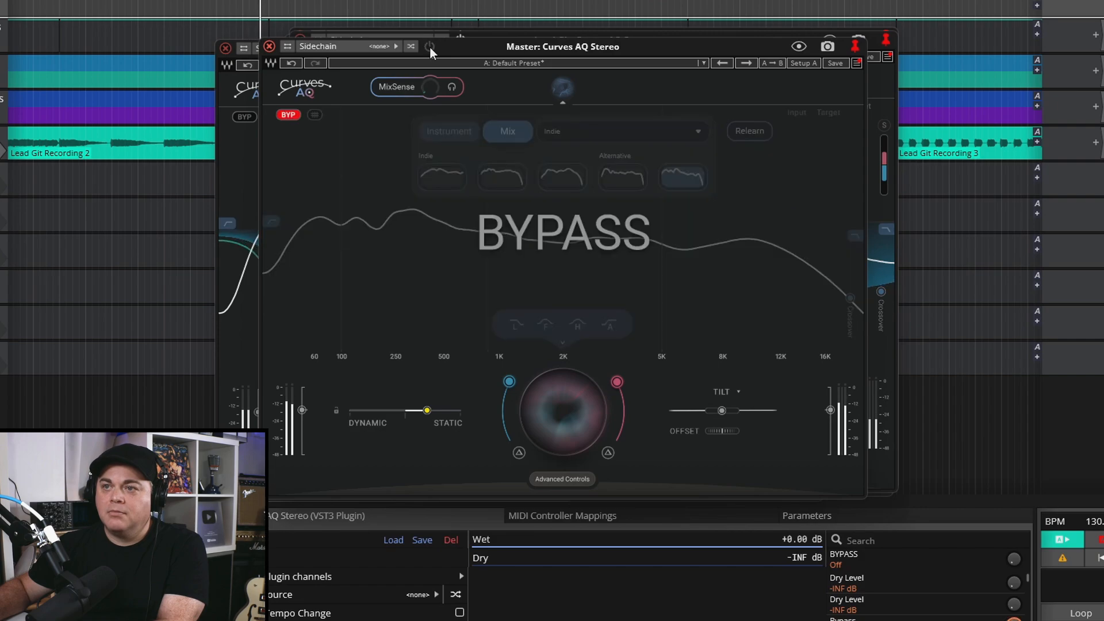
pyautogui.click(430, 46)
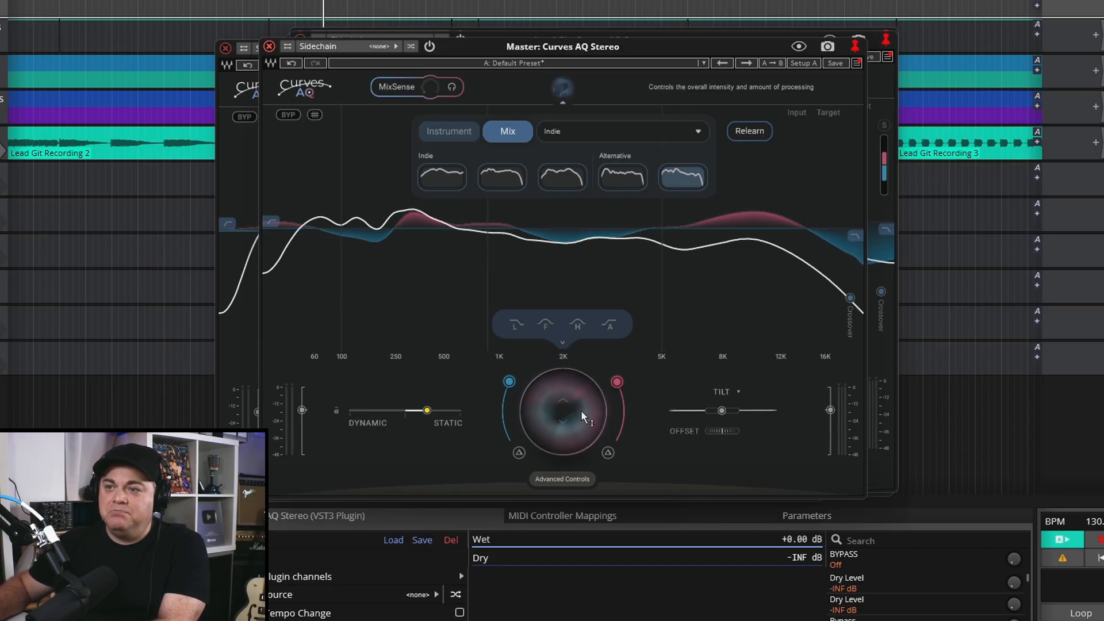
# Set the overall processing intensity of the Master's Curves AQ to 39 percent and compare it with bypass.
pyautogui.moveTo(568, 398); pyautogui.dragTo(568, 414)
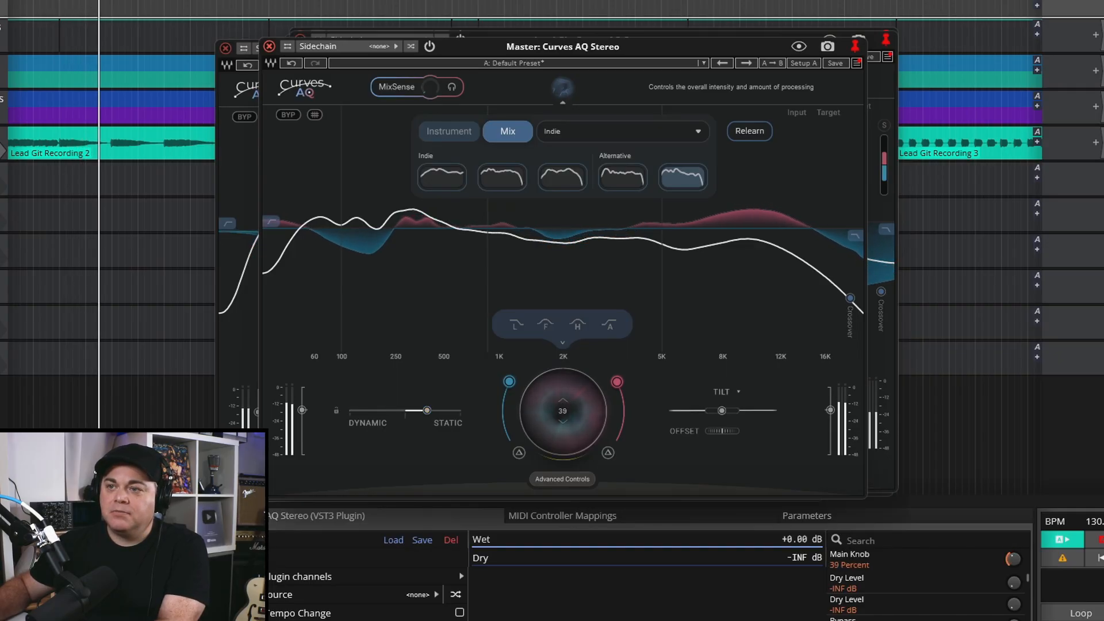
pyautogui.click(428, 45)
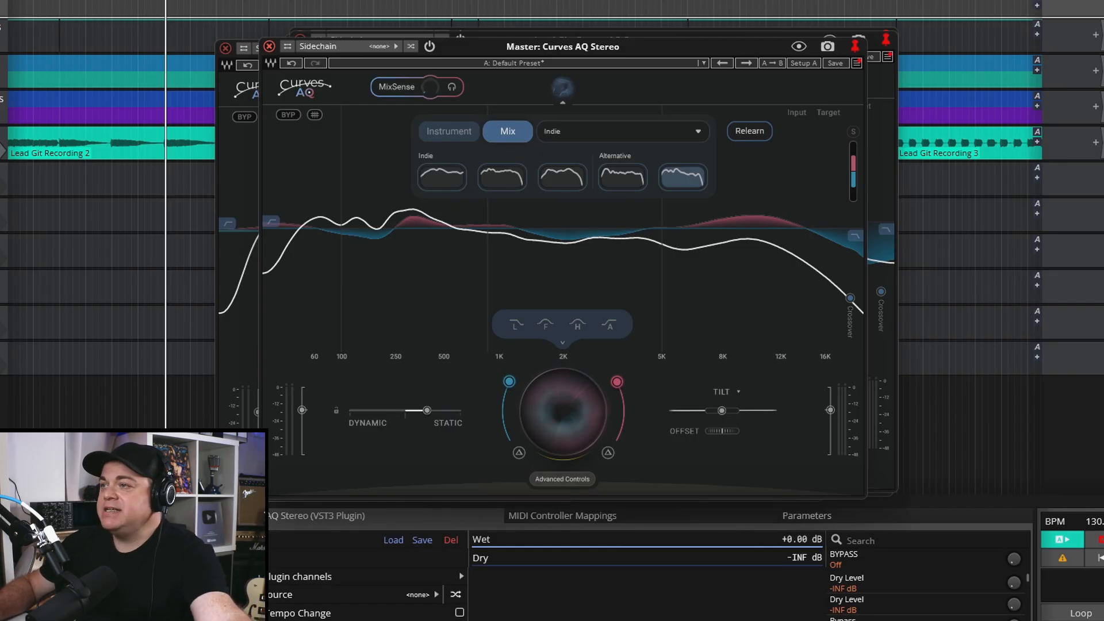
# Select all Curves AQ Stereo instances across the tracks and compare them bypassed and active during playback.
pyautogui.keyDown('ctrl'); pyautogui.click(1102, 143); pyautogui.keyUp('ctrl')
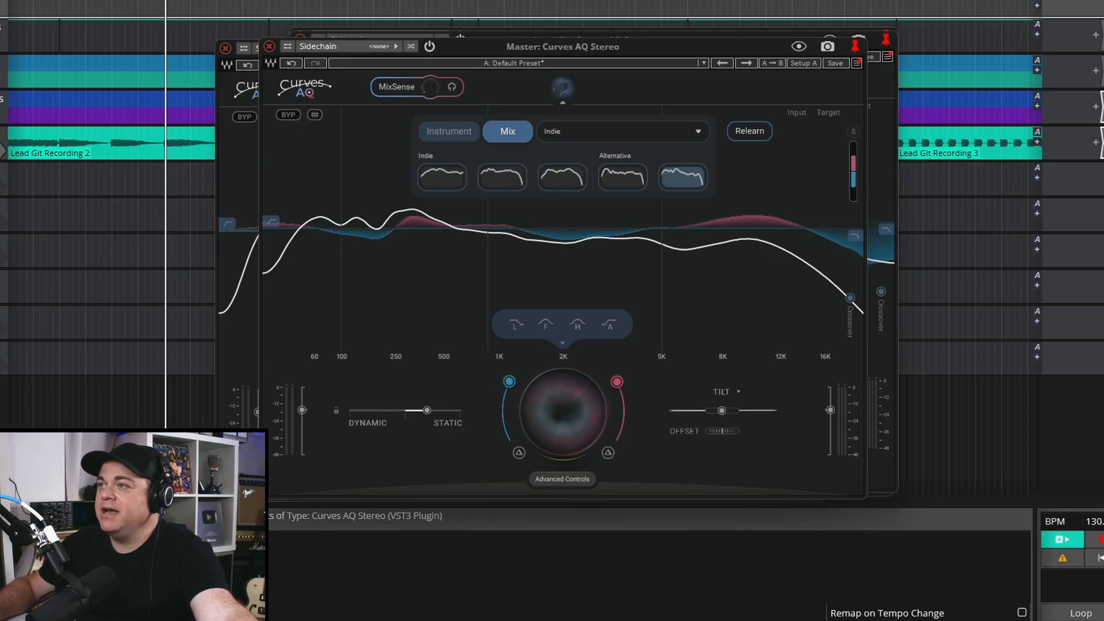
pyautogui.press('space')
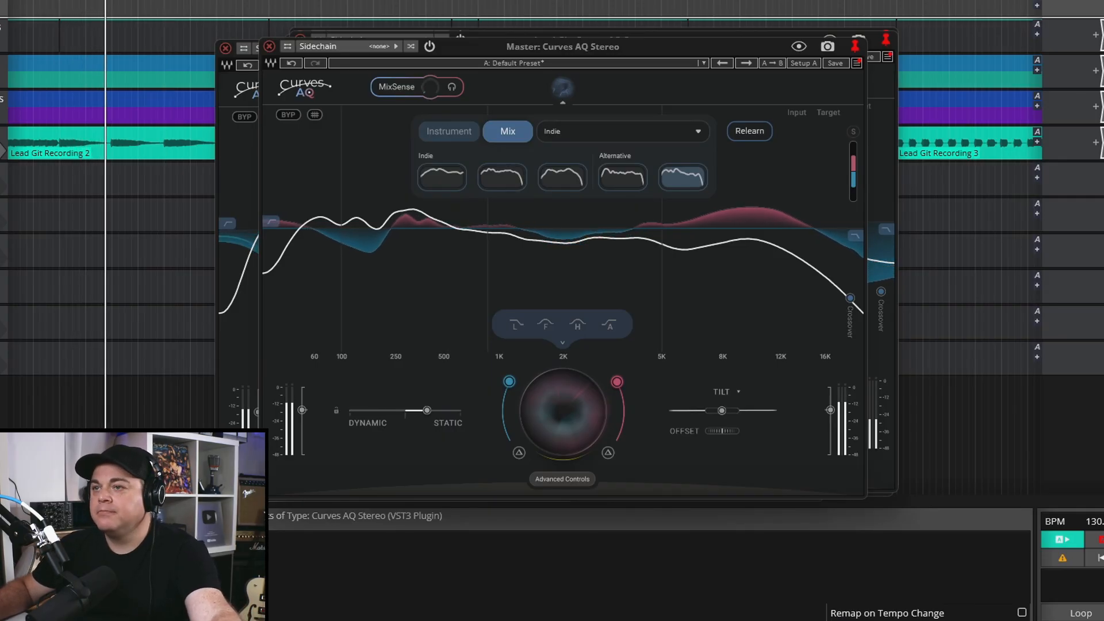
pyautogui.press('e')
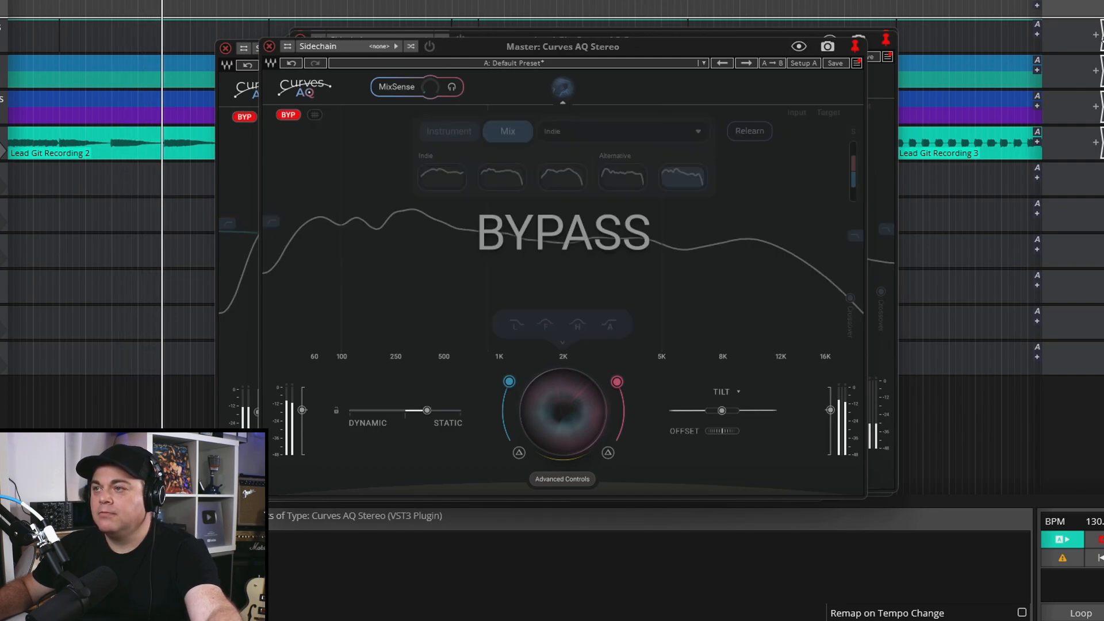
pyautogui.press('e')
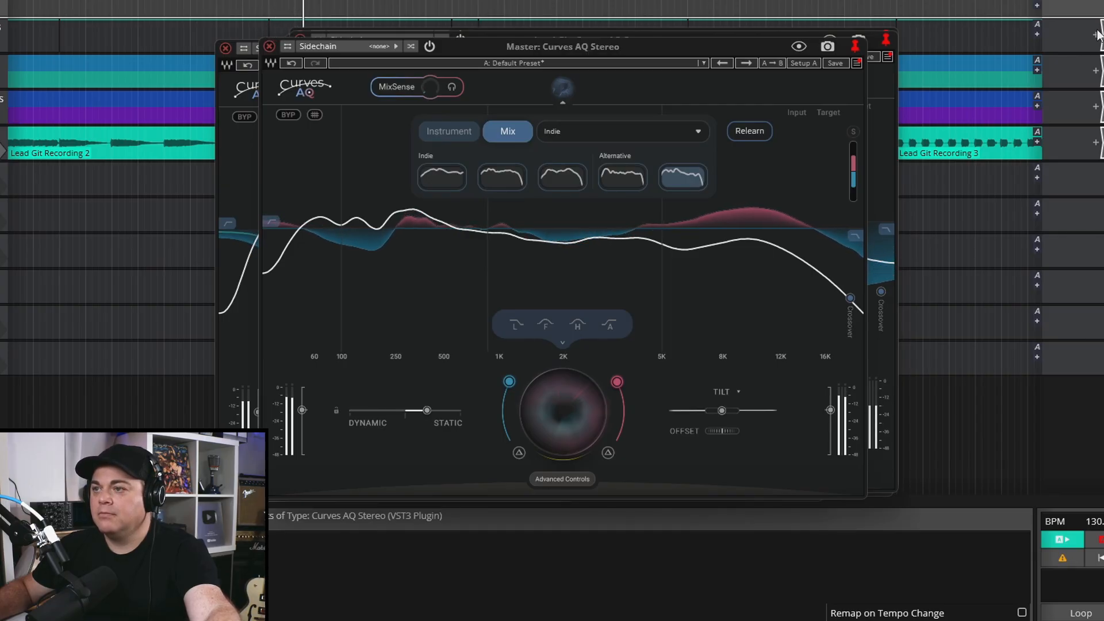
pyautogui.press('b')
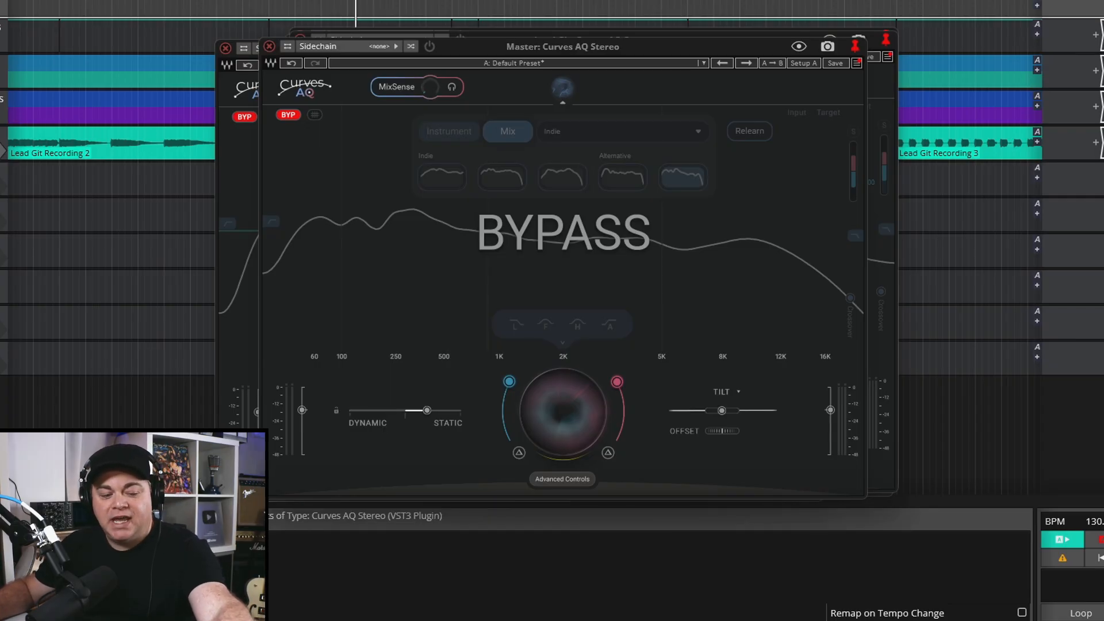
pyautogui.press('b')
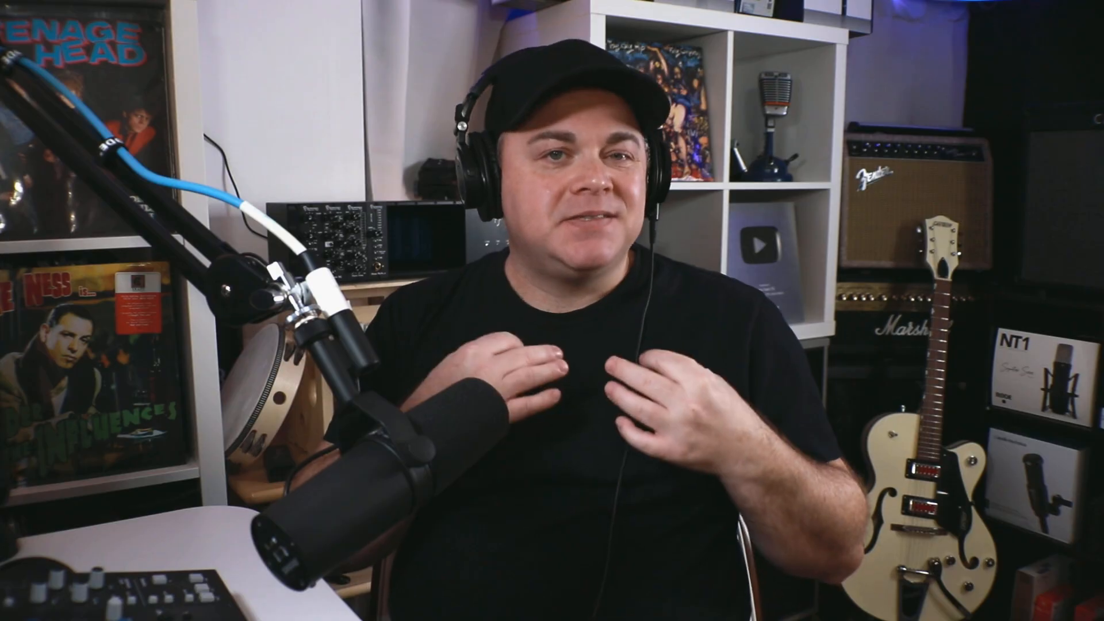